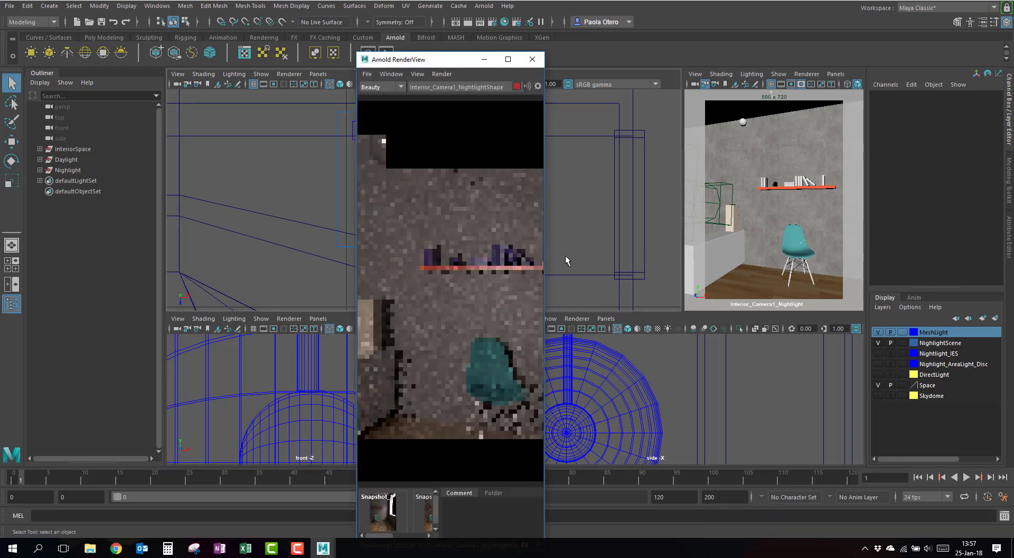
- Examine the full night render in a widened render view, and minimize the view to uncover the viewports
{"action": "left_click_drag", "start_coordinate": [546, 253], "coordinate": [704, 253]}
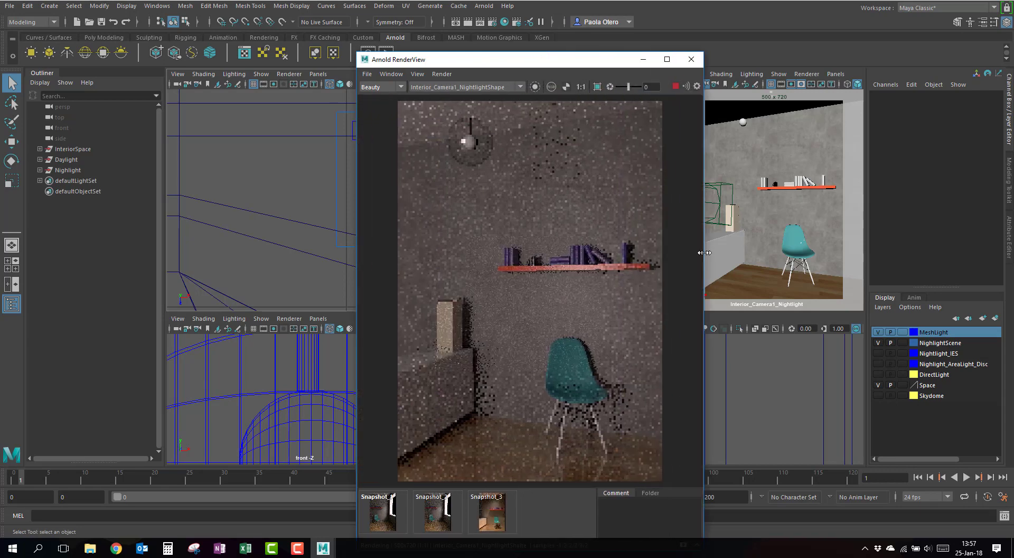
{"action": "left_click_drag", "start_coordinate": [325, 199], "coordinate": [244, 240], "text": "alt"}
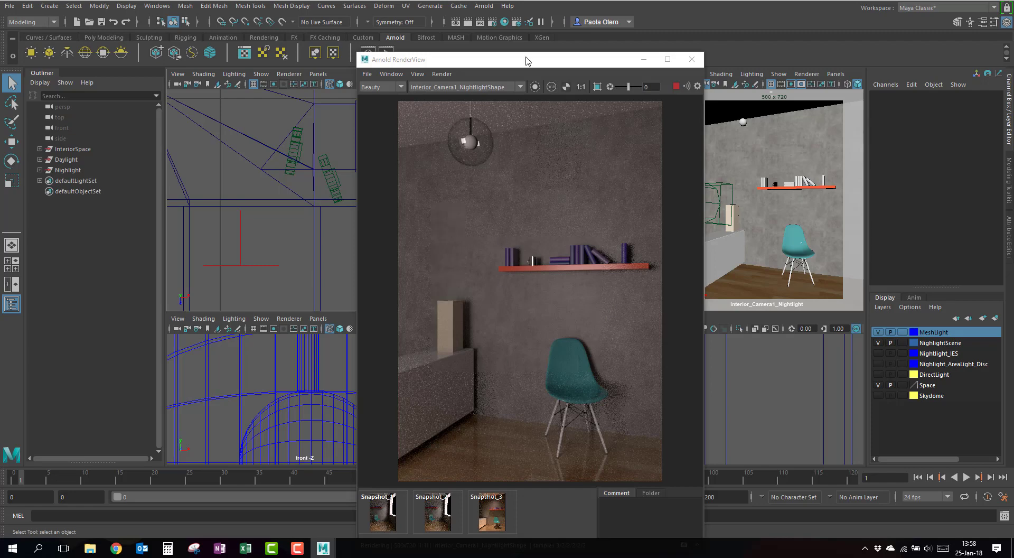
{"action": "left_click_drag", "start_coordinate": [527, 61], "coordinate": [549, 129]}
{"action": "left_click", "coordinate": [554, 128]}
- Create a polygon cube inside the room in the top view, just in front of the chair
{"action": "scroll", "coordinate": [467, 211], "scroll_direction": "down", "scroll_amount": 1}
{"action": "scroll", "coordinate": [379, 184], "scroll_direction": "down", "scroll_amount": 3}
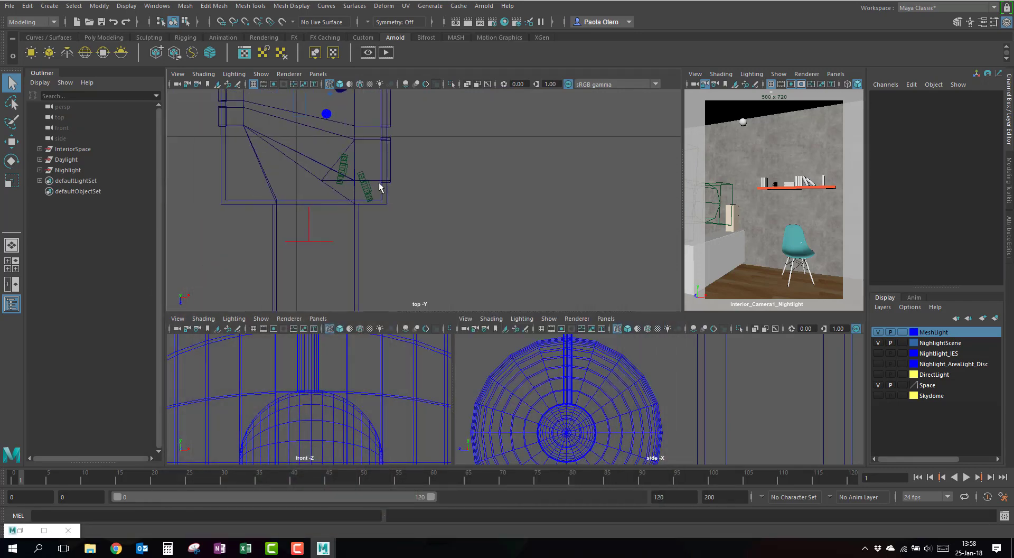
{"action": "scroll", "coordinate": [349, 151], "scroll_direction": "up", "scroll_amount": 2}
{"action": "middle_click_drag", "start_coordinate": [340, 133], "coordinate": [357, 171], "text": "alt"}
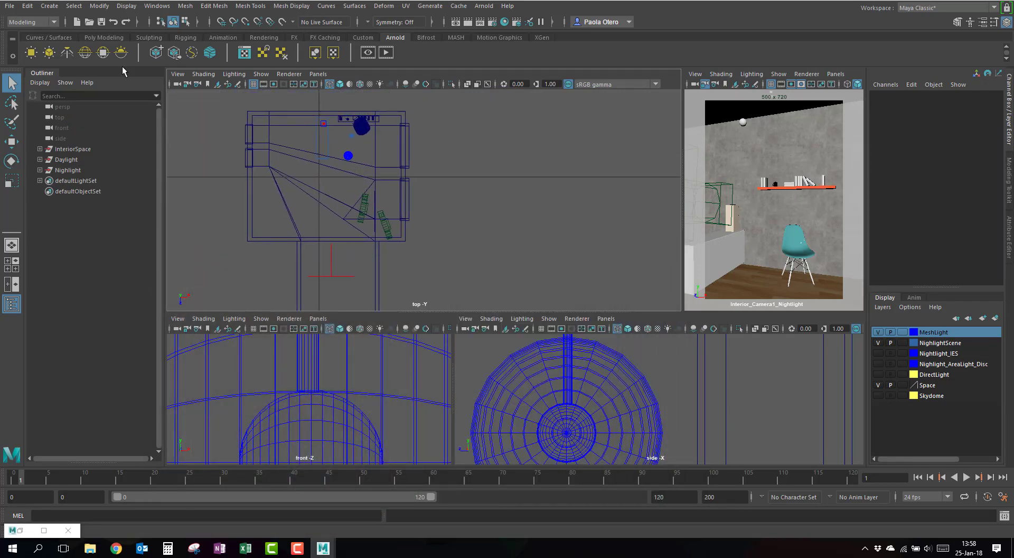
{"action": "left_click", "coordinate": [88, 38]}
{"action": "left_click", "coordinate": [53, 53]}
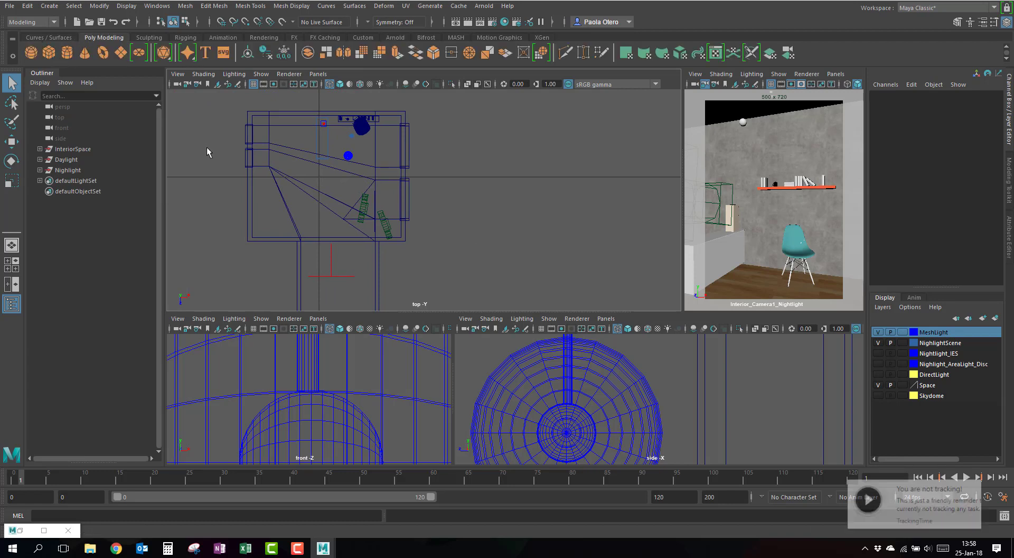
{"action": "left_click", "coordinate": [356, 148]}
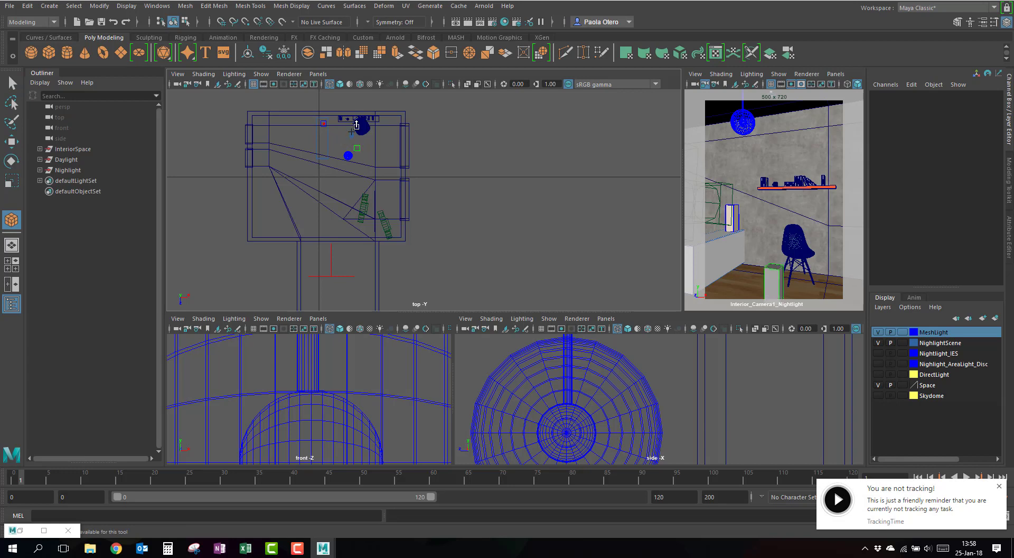
- Raise the cube above the bookshelf to Translate Y 234.285 and check its placement in the render view
{"action": "key", "text": "w"}
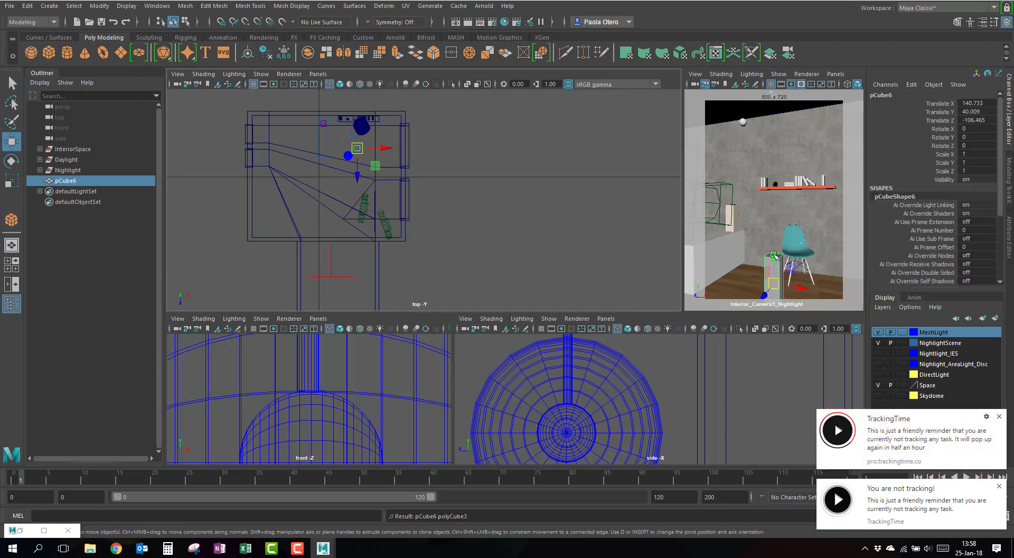
{"action": "left_click_drag", "start_coordinate": [769, 163], "coordinate": [774, 118]}
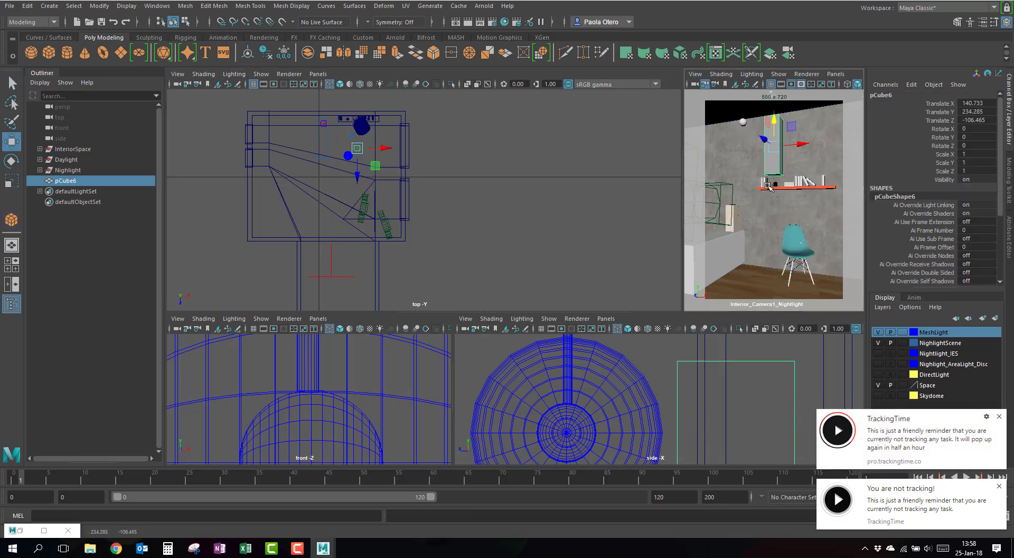
{"action": "left_click", "coordinate": [21, 531]}
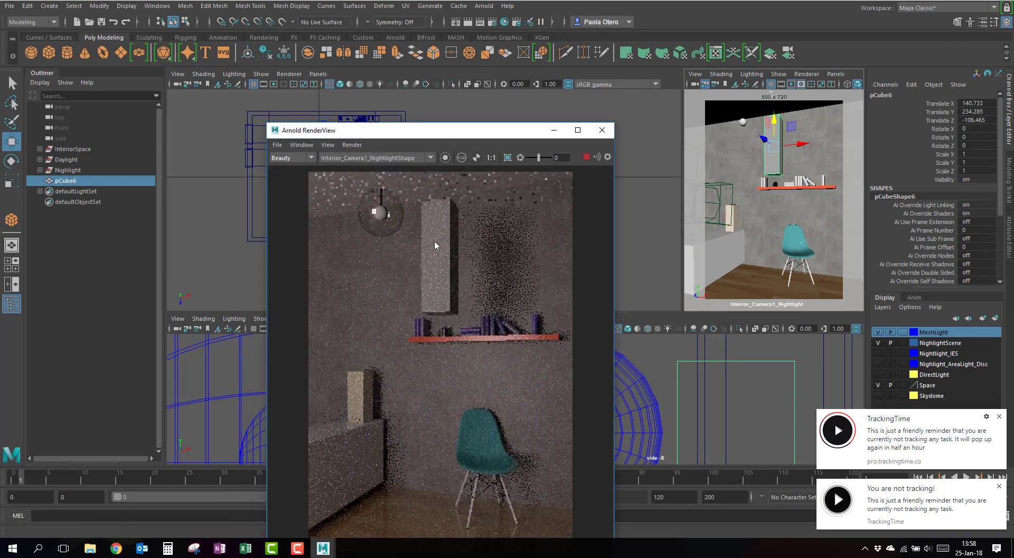
{"action": "left_click", "coordinate": [554, 130]}
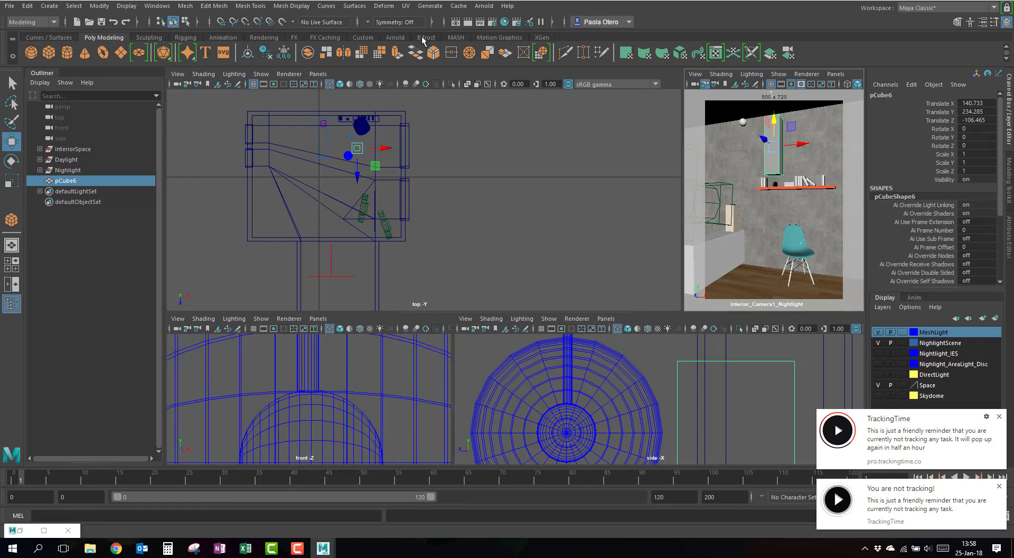
- Convert the cube into an Arnold mesh light and show the light's attributes
{"action": "left_click", "coordinate": [396, 38]}
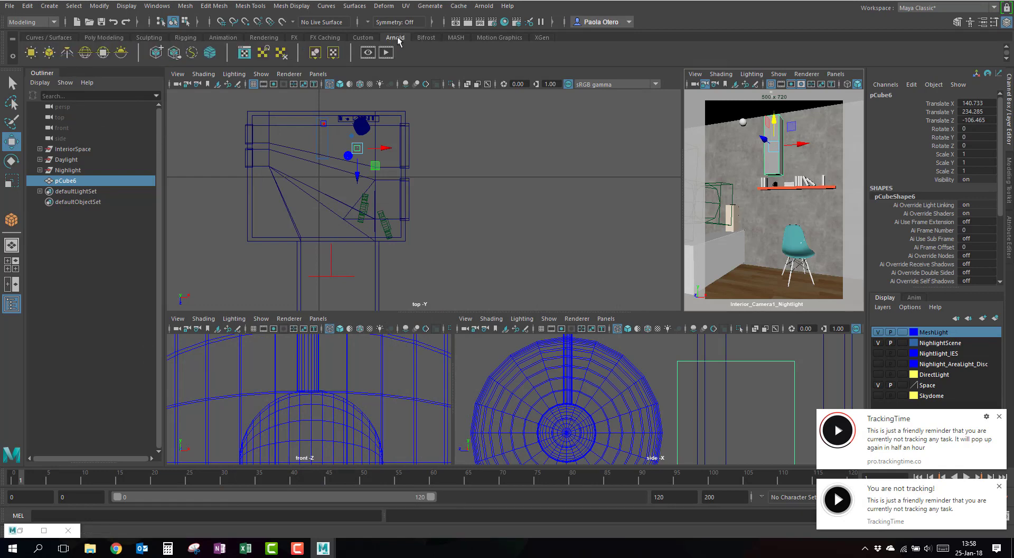
{"action": "left_click", "coordinate": [49, 52]}
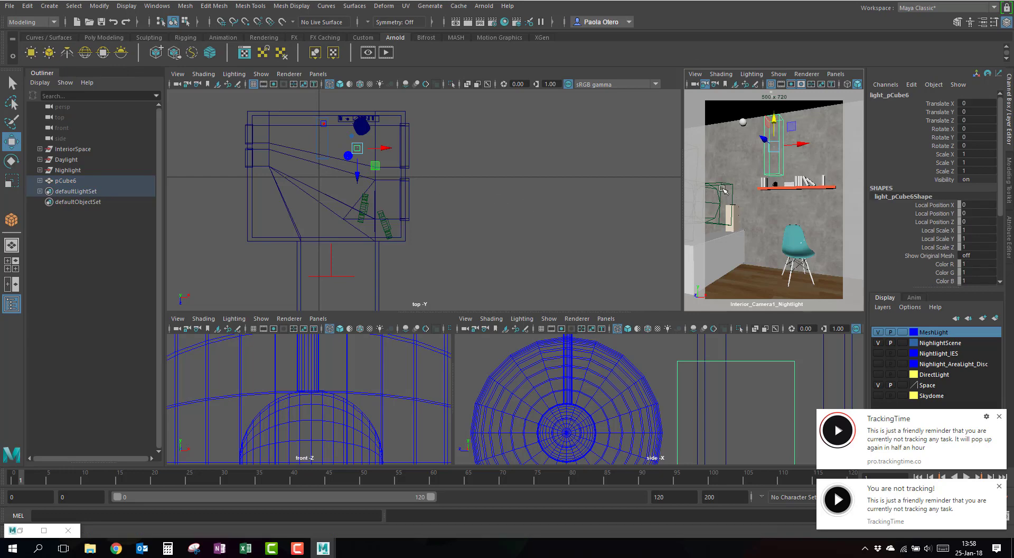
{"action": "left_click", "coordinate": [1009, 221]}
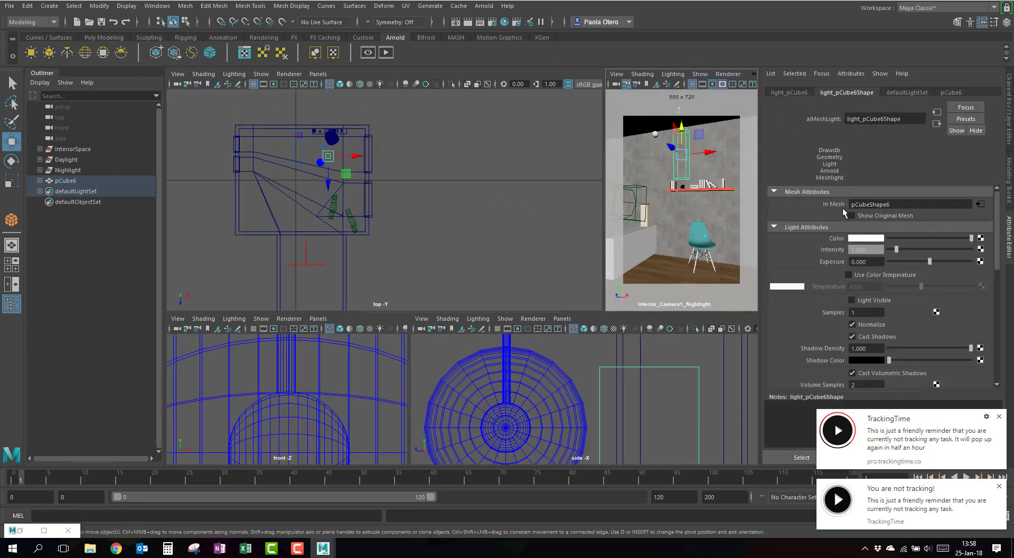
- Try breaking the In Mesh connection of the cube's mesh light, and undo the change
{"action": "right_click", "coordinate": [839, 208]}
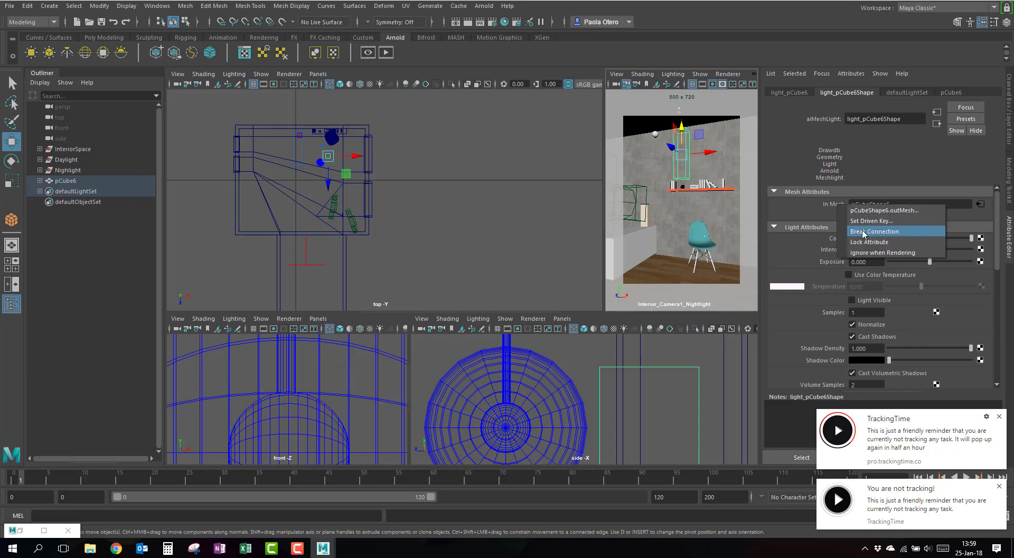
{"action": "left_click", "coordinate": [867, 227]}
{"action": "left_click", "coordinate": [981, 202]}
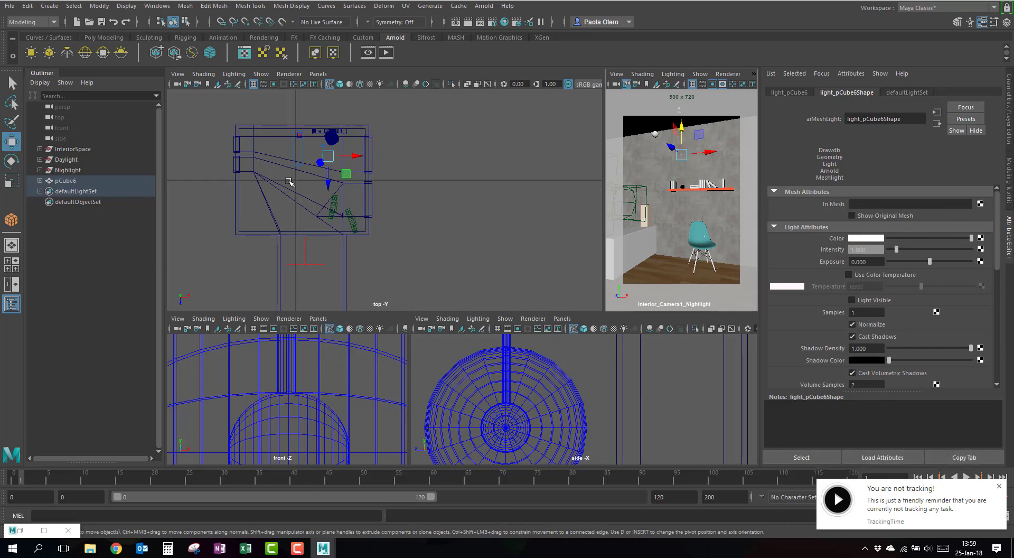
{"action": "left_click", "coordinate": [551, 235]}
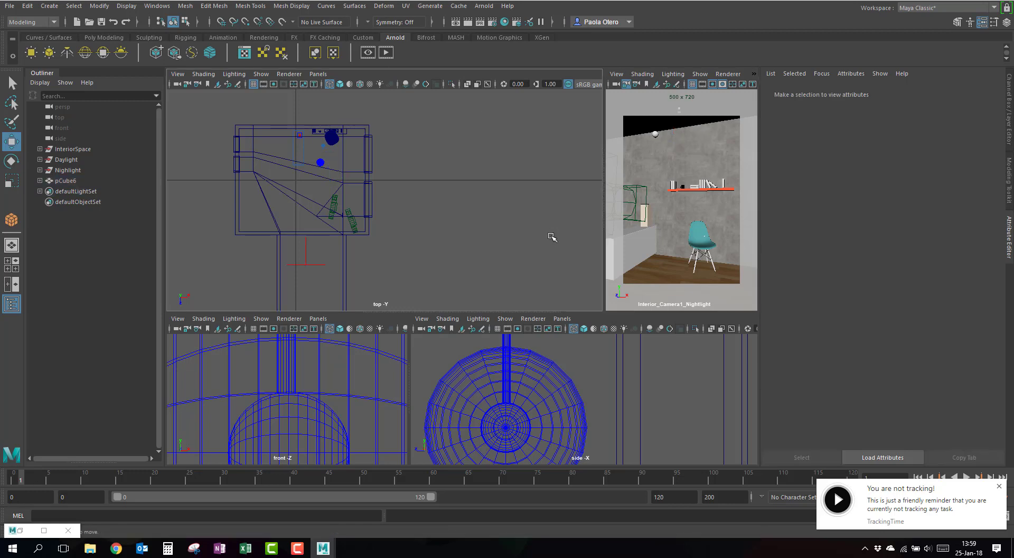
{"action": "key", "text": "ctrl+z"}
{"action": "key", "text": "ctrl+z"}
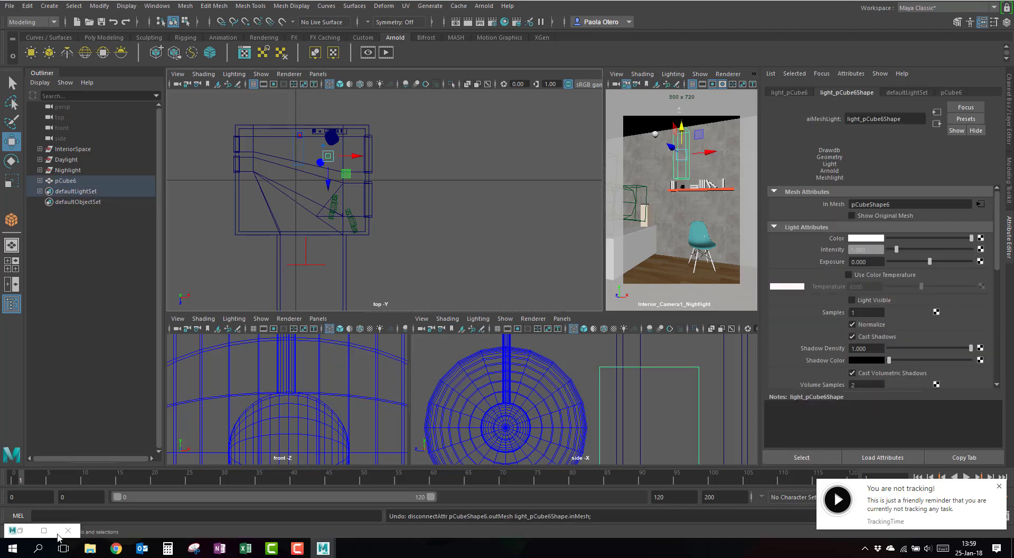
- Remove the aiAreaLightNight_toturnOFF area light outside the room and bring back the render view beside the camera viewport
{"action": "left_click", "coordinate": [306, 252]}
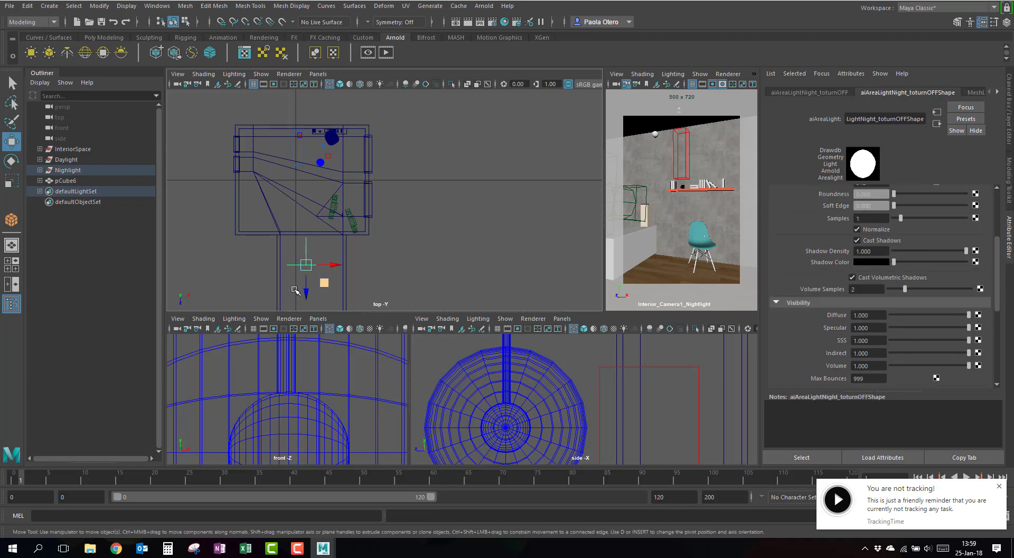
{"action": "left_click", "coordinate": [363, 279]}
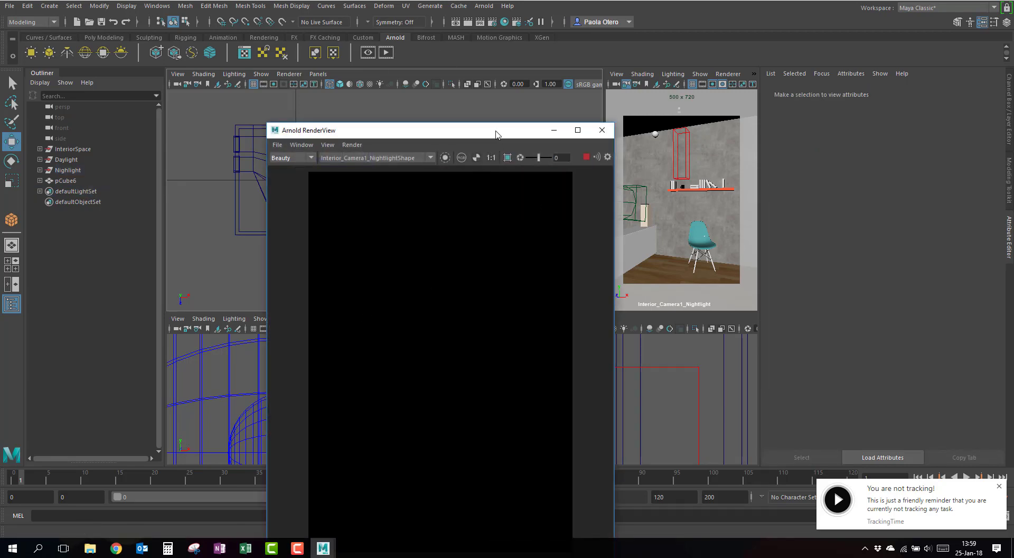
{"action": "left_click_drag", "start_coordinate": [465, 130], "coordinate": [375, 59]}
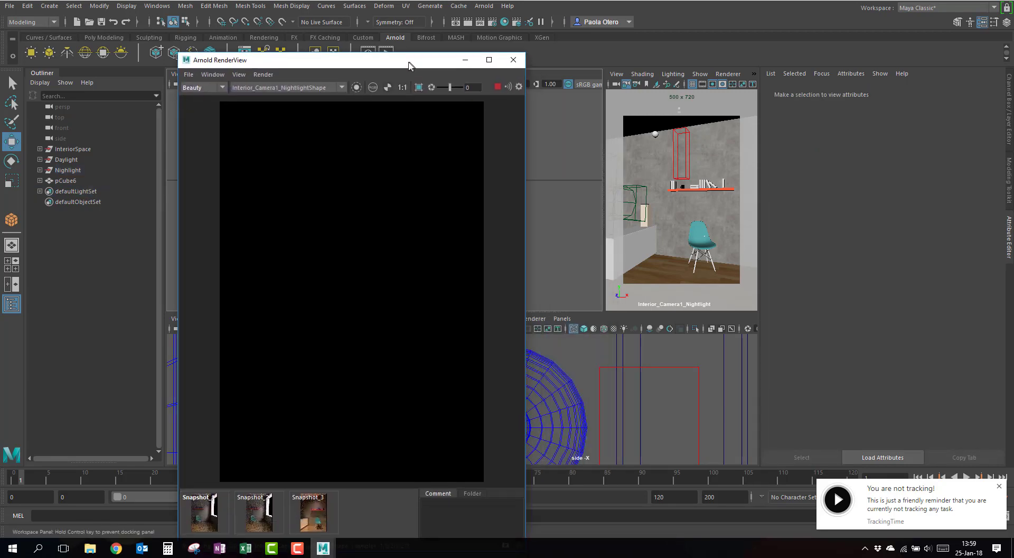
- Set the cube light's Exposure to 17 and preview the light with Light Visible on, leaving that option off
{"action": "left_click", "coordinate": [680, 151]}
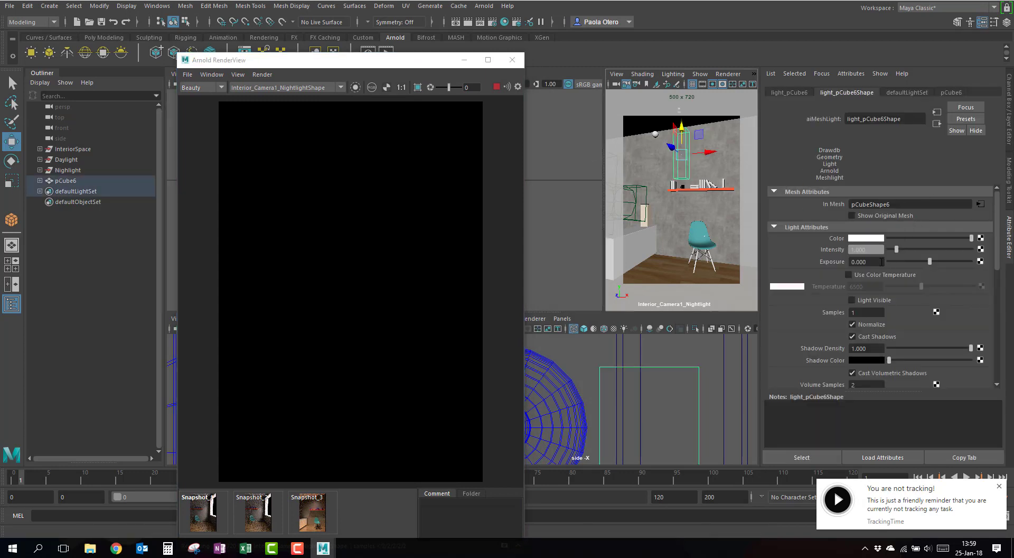
{"action": "left_click", "coordinate": [881, 261]}
{"action": "type", "text": "17"}
{"action": "key", "text": "Return"}
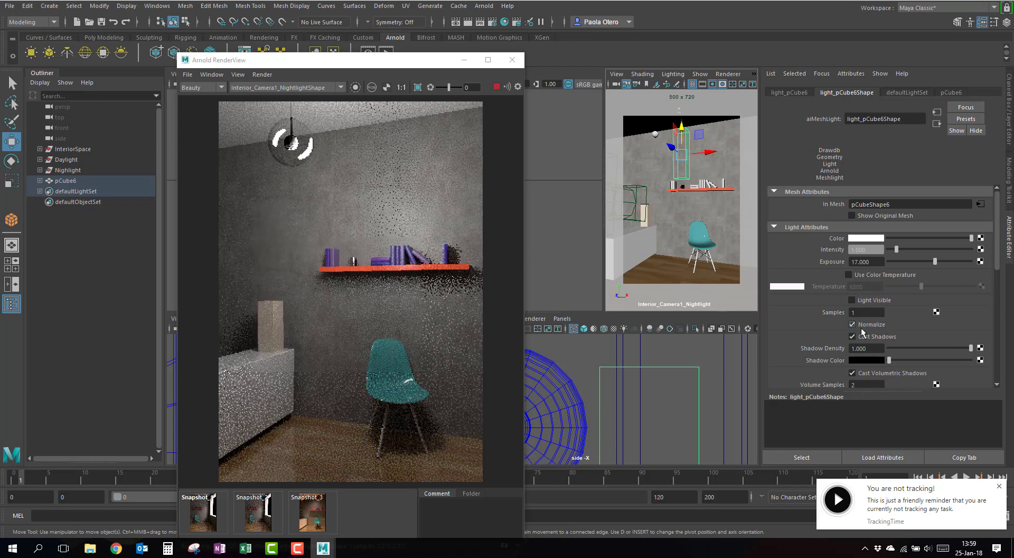
{"action": "left_click", "coordinate": [852, 301]}
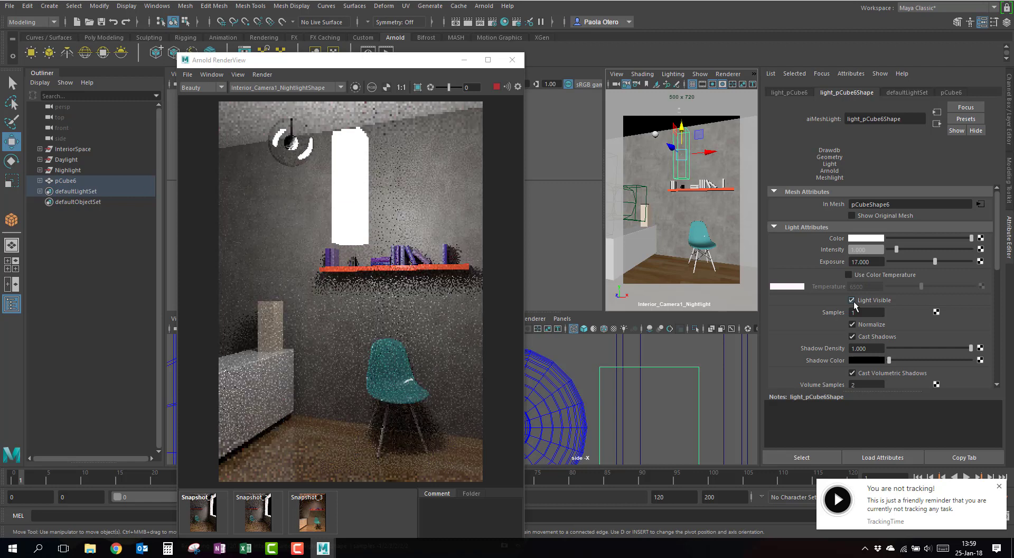
{"action": "left_click", "coordinate": [852, 300]}
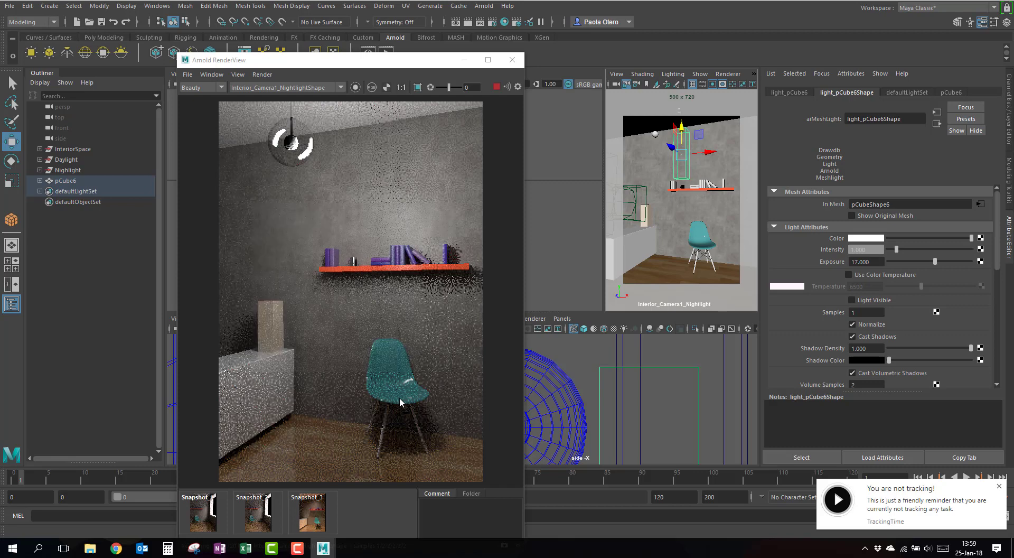
- Move the cube light in the top view to the room's corridor side, at about X 73.8 and Z 200
{"action": "left_click", "coordinate": [392, 66]}
{"action": "left_click_drag", "start_coordinate": [392, 65], "coordinate": [714, 89]}
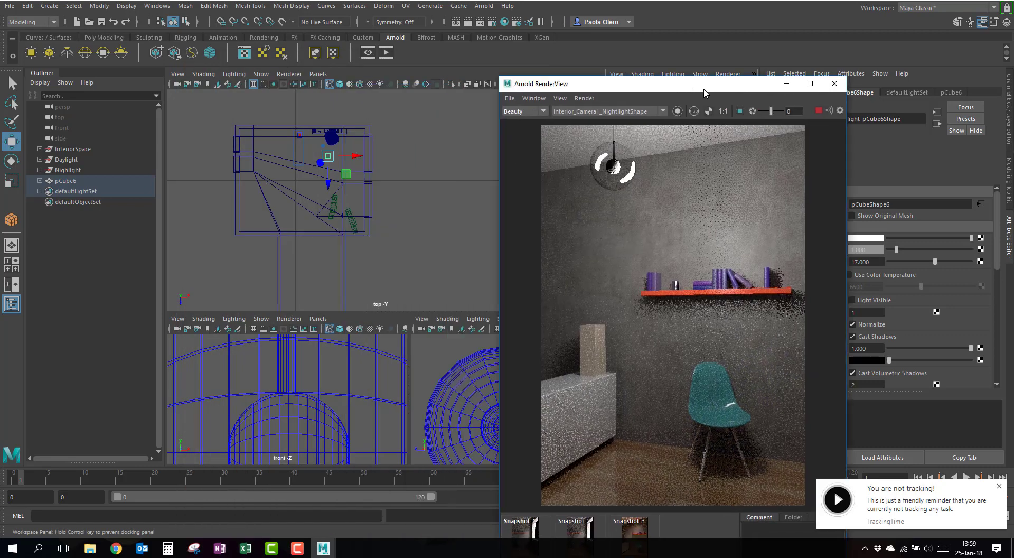
{"action": "left_click_drag", "start_coordinate": [310, 221], "coordinate": [312, 228]}
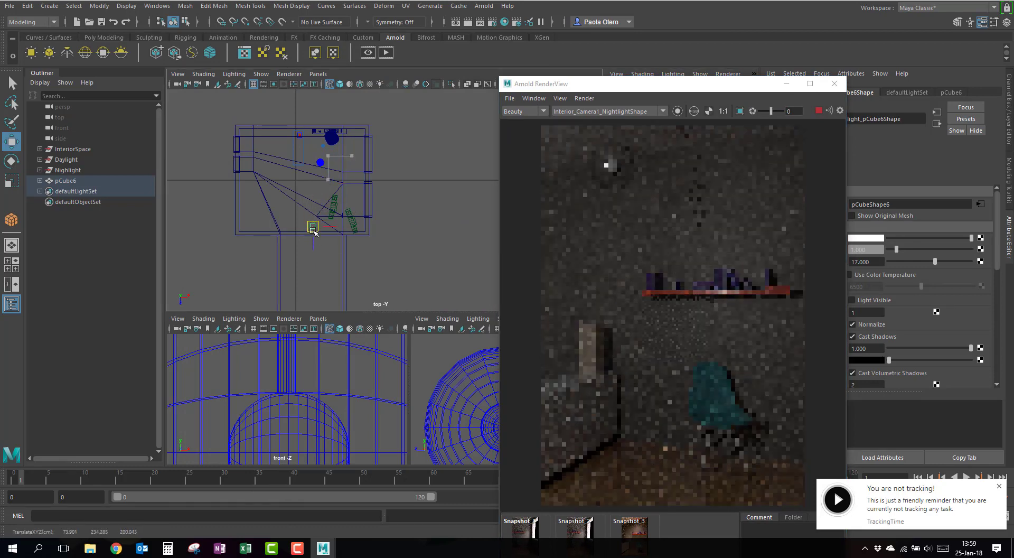
- Set the cube light's Intensity to 2
{"action": "left_click_drag", "start_coordinate": [624, 83], "coordinate": [521, 94]}
{"action": "left_click_drag", "start_coordinate": [874, 250], "coordinate": [771, 253]}
{"action": "type", "text": "2"}
{"action": "key", "text": "Return"}
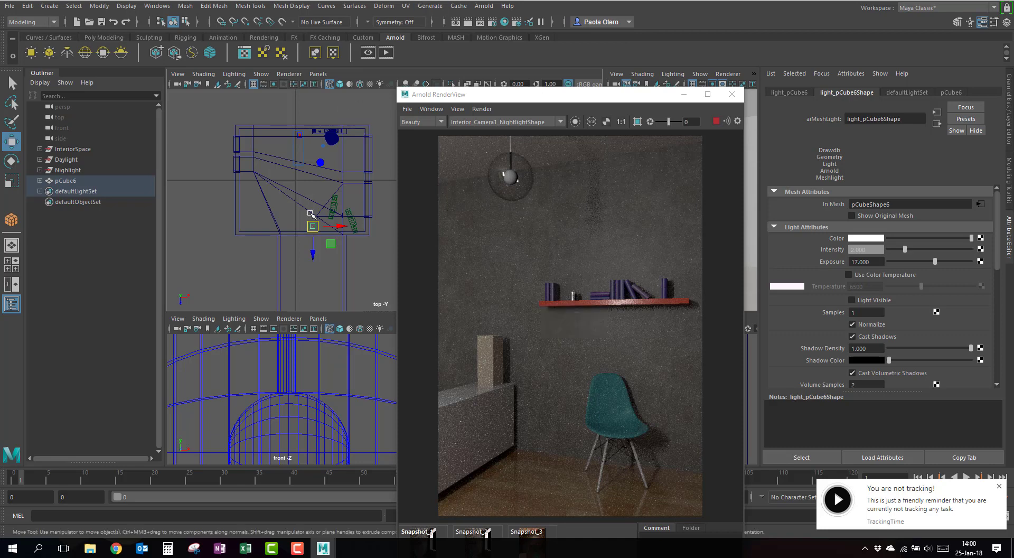
- Move the cube light back near the shelf and preview it with Light Visible on, leaving that option off
{"action": "left_click_drag", "start_coordinate": [312, 226], "coordinate": [333, 160]}
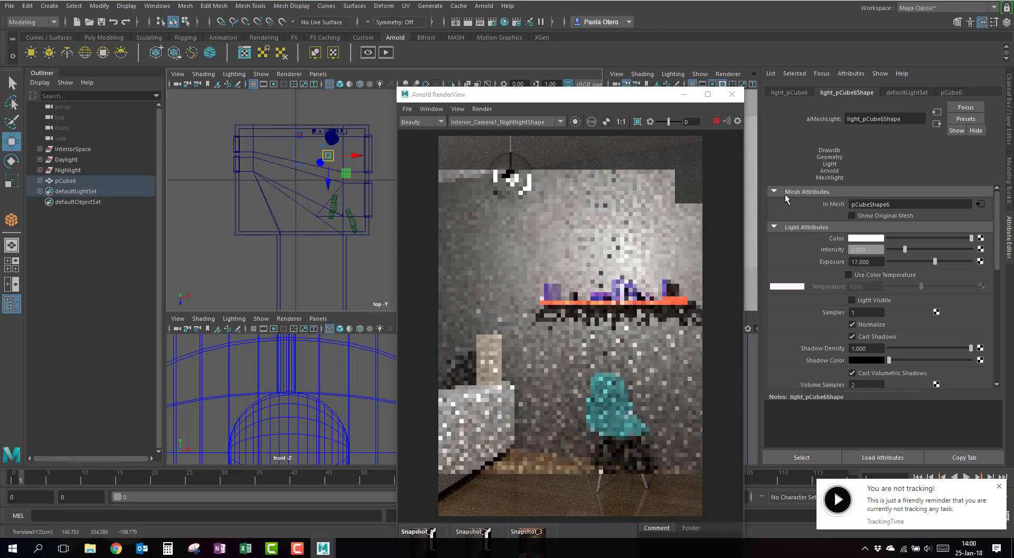
{"action": "left_click", "coordinate": [851, 300]}
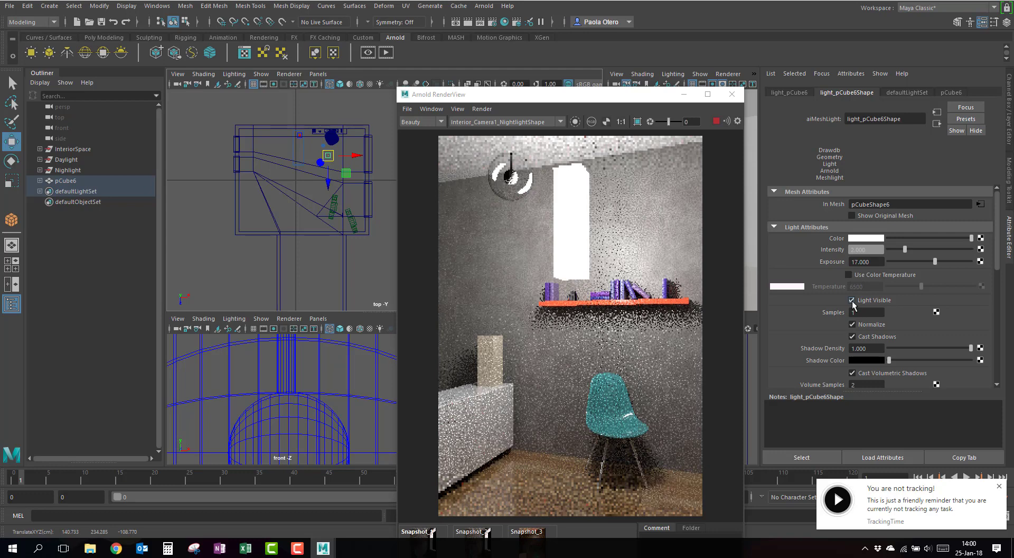
{"action": "left_click", "coordinate": [852, 300]}
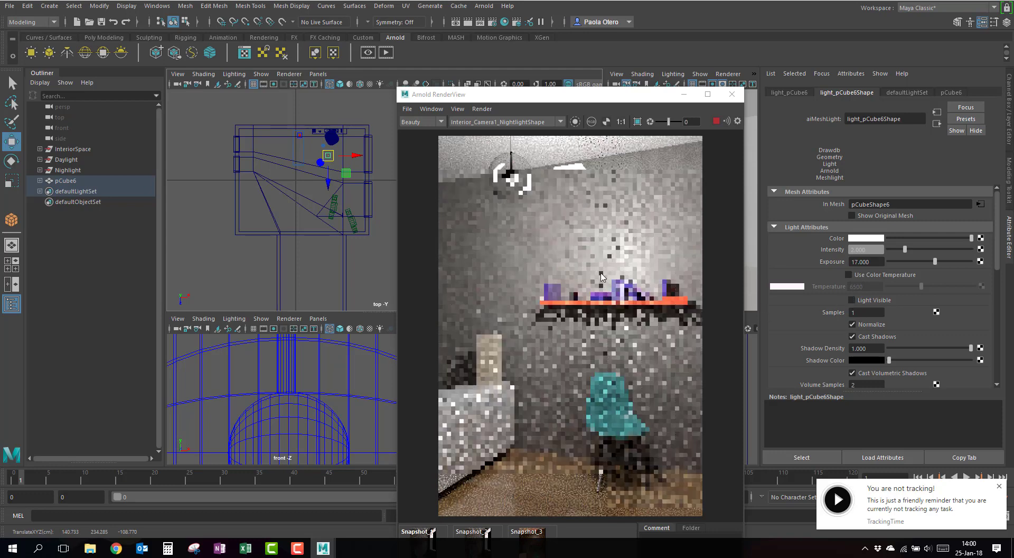
- Delete the cube's mesh light in the top view
{"action": "left_click_drag", "start_coordinate": [531, 98], "coordinate": [703, 111]}
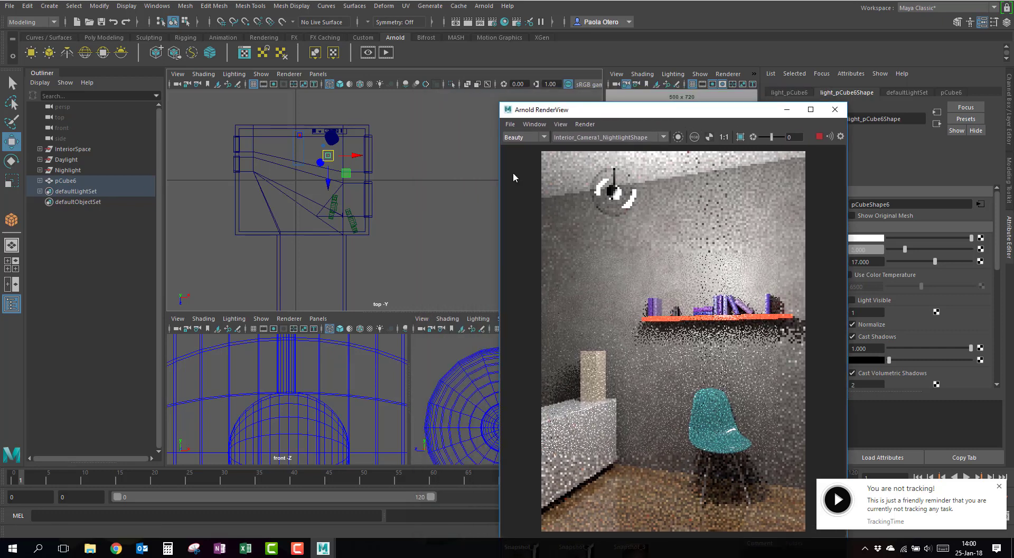
{"action": "left_click", "coordinate": [380, 165]}
{"action": "scroll", "coordinate": [342, 152], "scroll_direction": "up", "scroll_amount": 4}
{"action": "middle_click_drag", "start_coordinate": [288, 120], "coordinate": [316, 185], "text": "alt"}
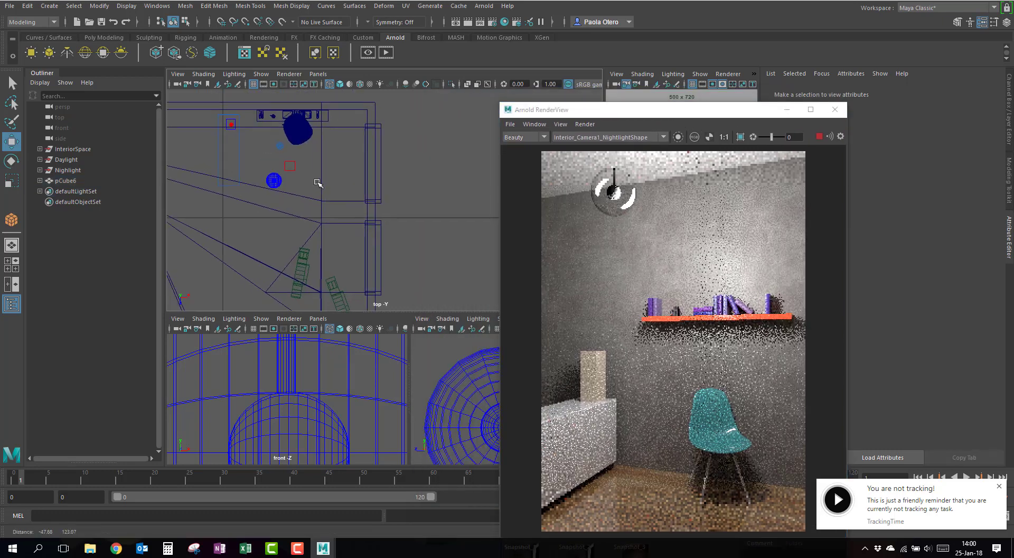
{"action": "left_click", "coordinate": [286, 177]}
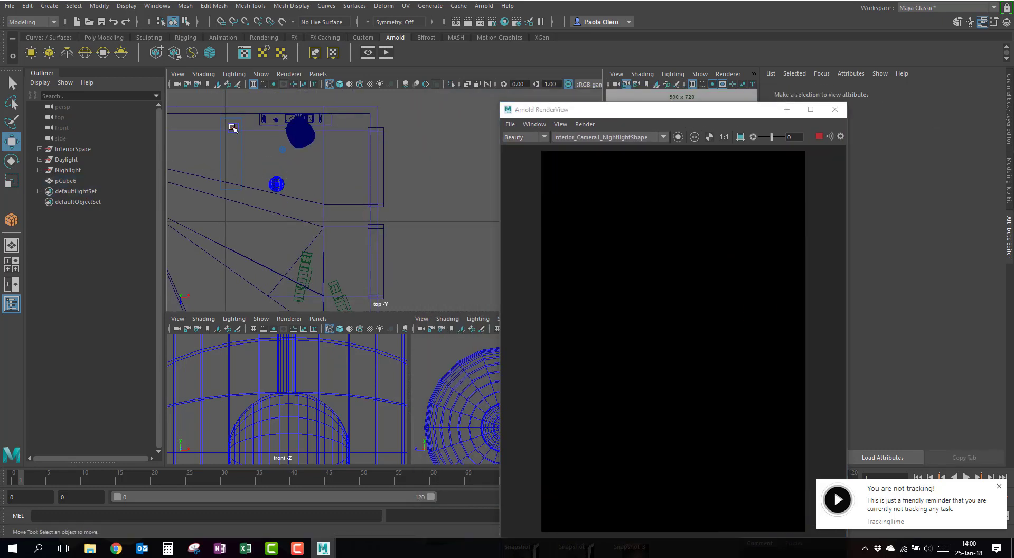
- Select the mesh light inside the paper lamp in the top view and set its Exposure to 18
{"action": "scroll", "coordinate": [233, 130], "scroll_direction": "up", "scroll_amount": 4}
{"action": "middle_click_drag", "start_coordinate": [217, 113], "coordinate": [376, 228], "text": "alt"}
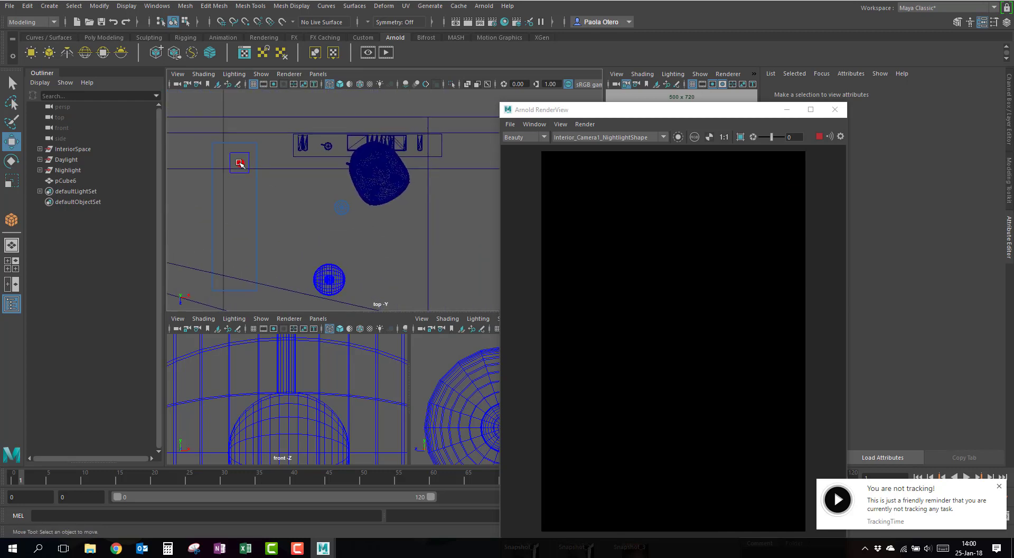
{"action": "left_click", "coordinate": [239, 164]}
{"action": "left_click_drag", "start_coordinate": [681, 112], "coordinate": [361, 85]}
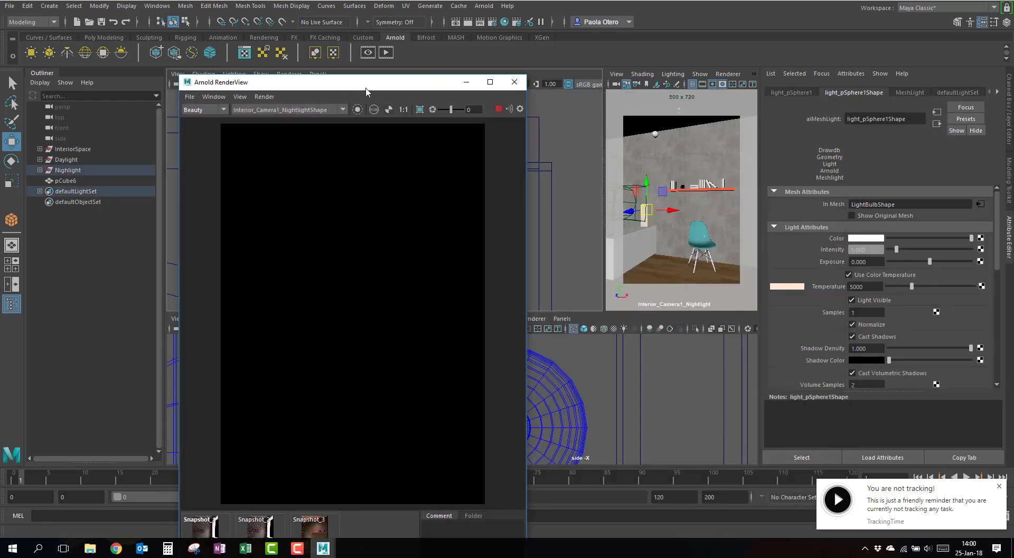
{"action": "left_click", "coordinate": [869, 262]}
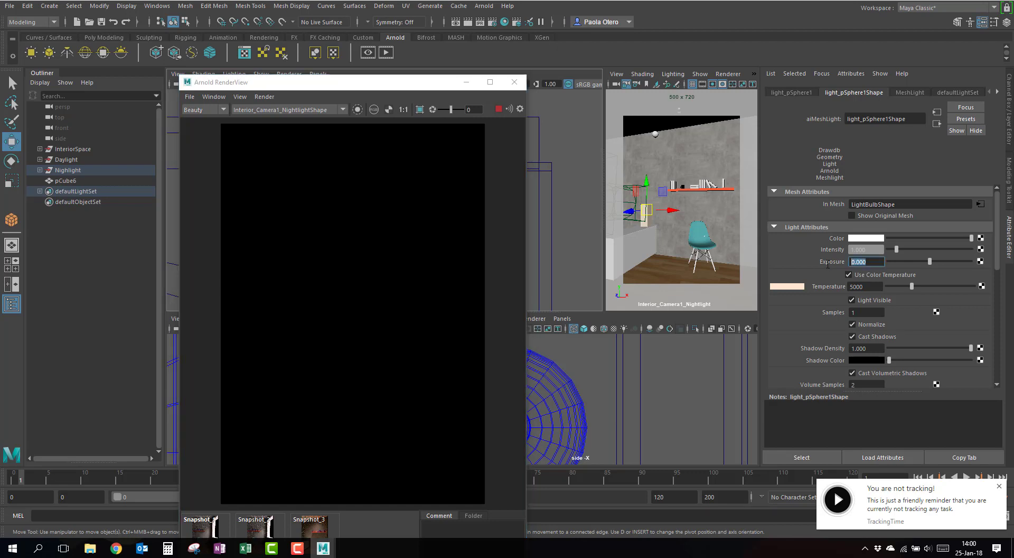
{"action": "key", "text": "Return"}
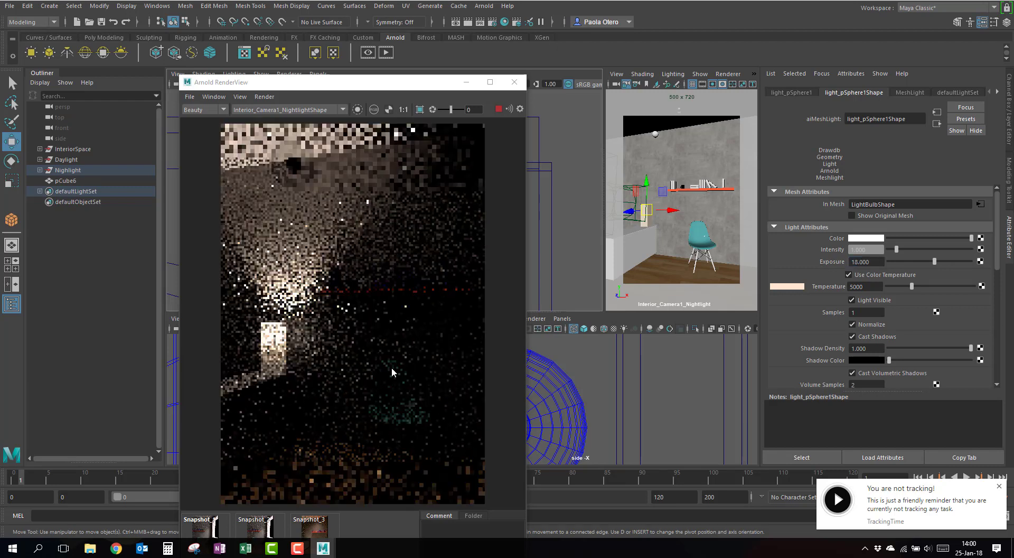
- Reposition and slightly widen the render view window, and enlarge the night camera viewport beside it
{"action": "left_click_drag", "start_coordinate": [409, 82], "coordinate": [392, 21]}
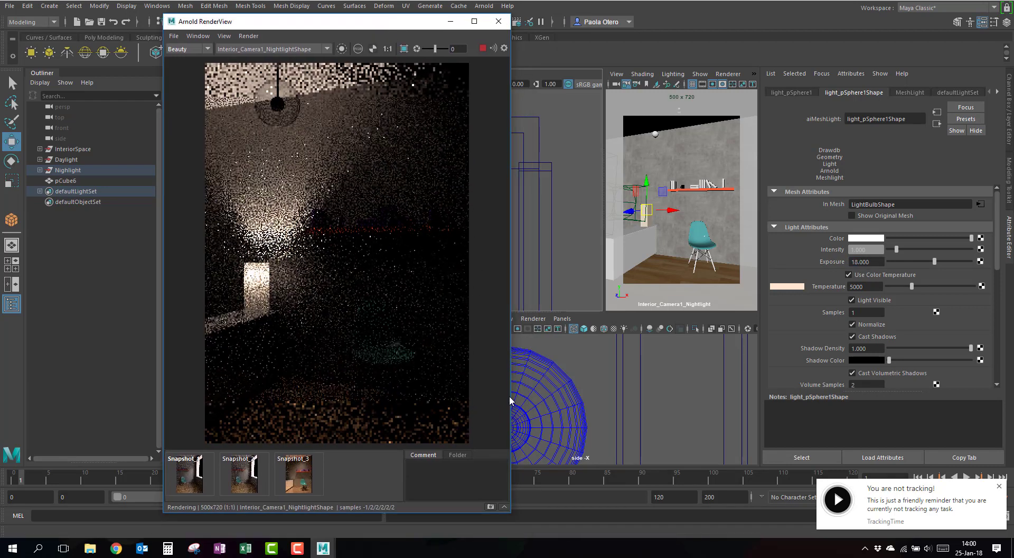
{"action": "left_click_drag", "start_coordinate": [511, 395], "coordinate": [515, 395]}
{"action": "left_click_drag", "start_coordinate": [604, 312], "coordinate": [553, 410]}
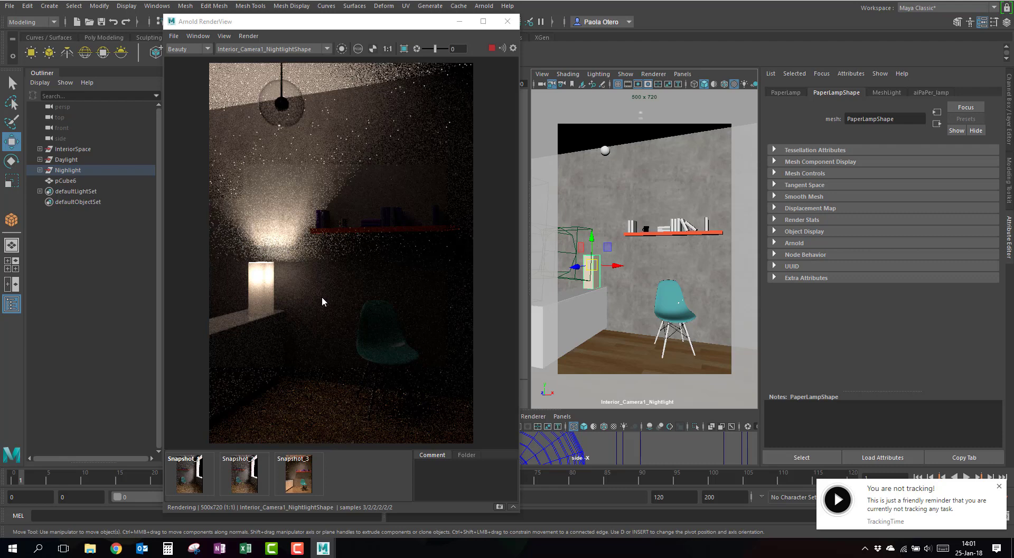
- Select light_pSphere1 within the Nightlight Mesh_Light group, under the paper lamp's bulb, and show its light shape attributes
{"action": "left_click", "coordinate": [889, 92]}
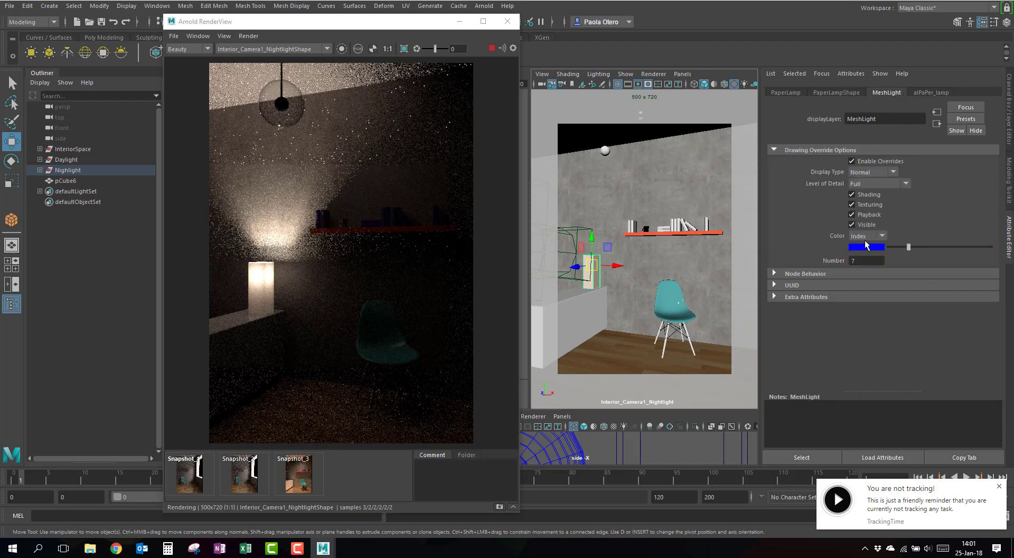
{"action": "left_click", "coordinate": [40, 170]}
{"action": "left_click", "coordinate": [46, 202]}
{"action": "left_click", "coordinate": [52, 223]}
{"action": "left_click", "coordinate": [59, 234]}
{"action": "left_click", "coordinate": [89, 244]}
{"action": "left_click", "coordinate": [867, 92]}
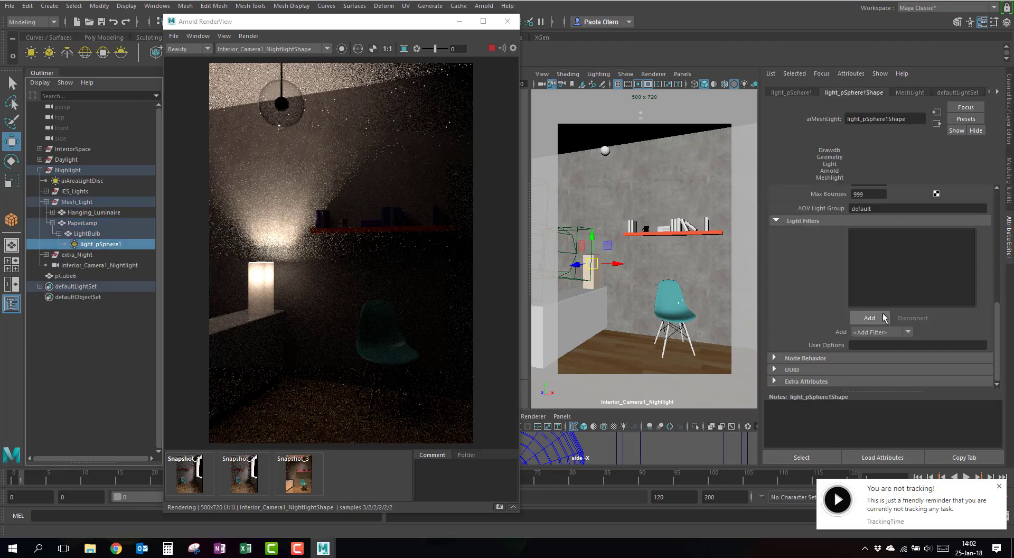
- Try an Indirect visibility of 5 on the paper lamp's mesh light, and settle on 2
{"action": "left_click", "coordinate": [776, 222]}
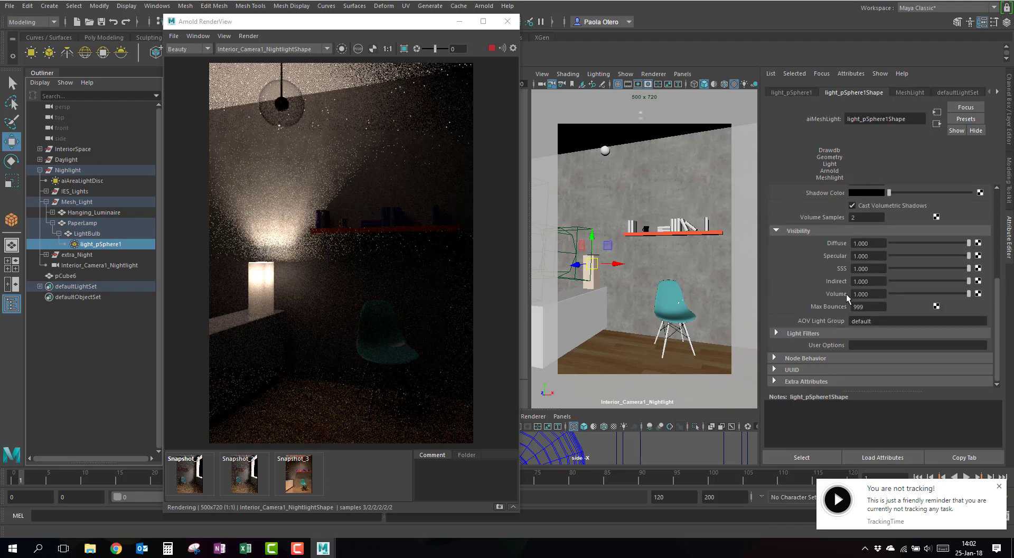
{"action": "scroll", "coordinate": [869, 301], "scroll_direction": "up", "scroll_amount": 1}
{"action": "type", "text": "5"}
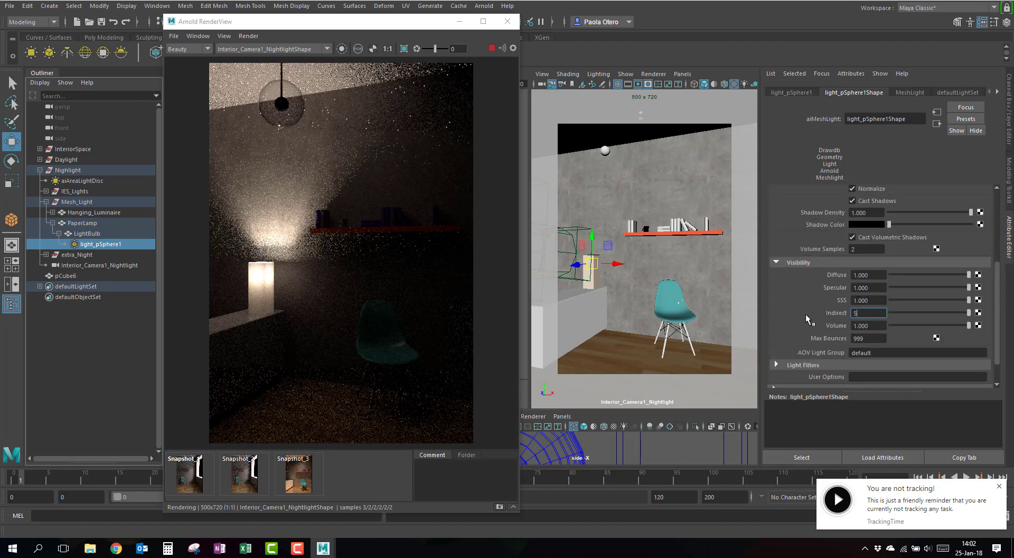
{"action": "key", "text": "Return"}
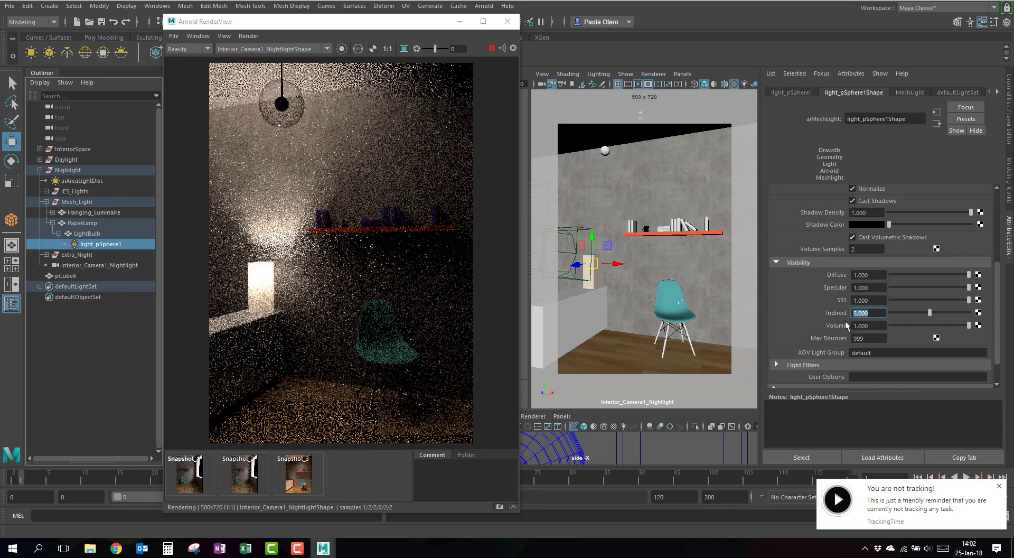
{"action": "type", "text": "2"}
{"action": "key", "text": "Return"}
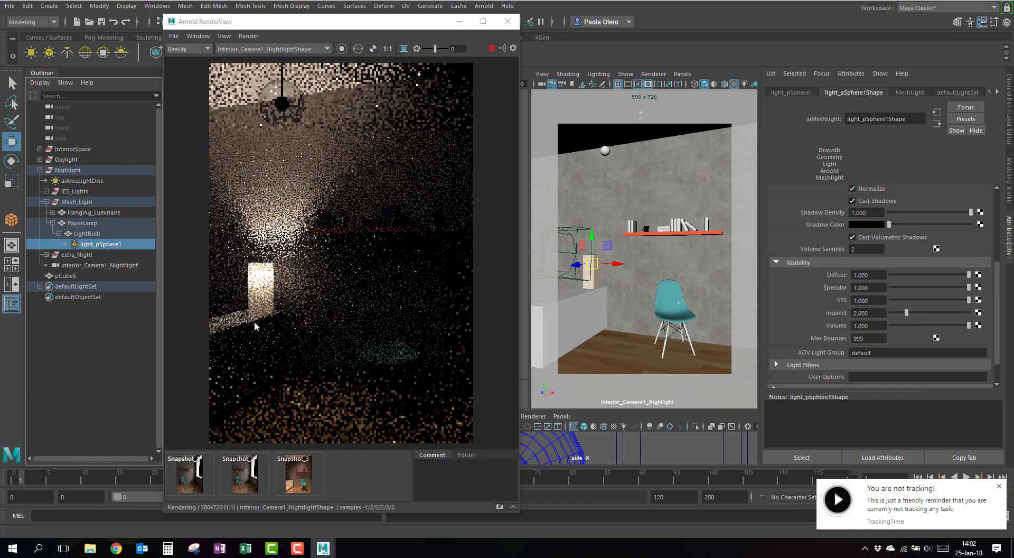
- Select the light bulb sphere inside the hanging luminaire and turn it into an Arnold mesh light
{"action": "left_click", "coordinate": [459, 22]}
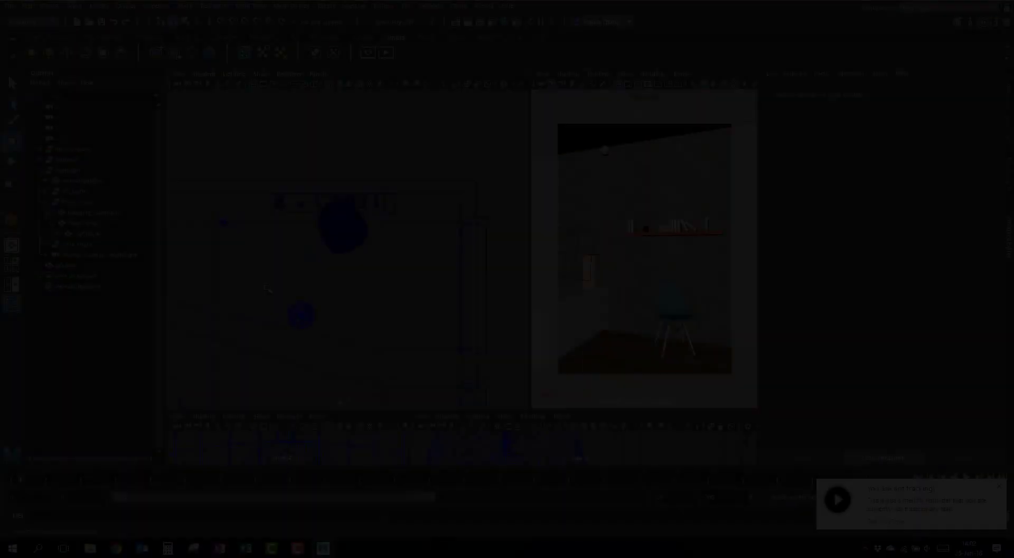
{"action": "scroll", "coordinate": [302, 320], "scroll_direction": "up", "scroll_amount": 5}
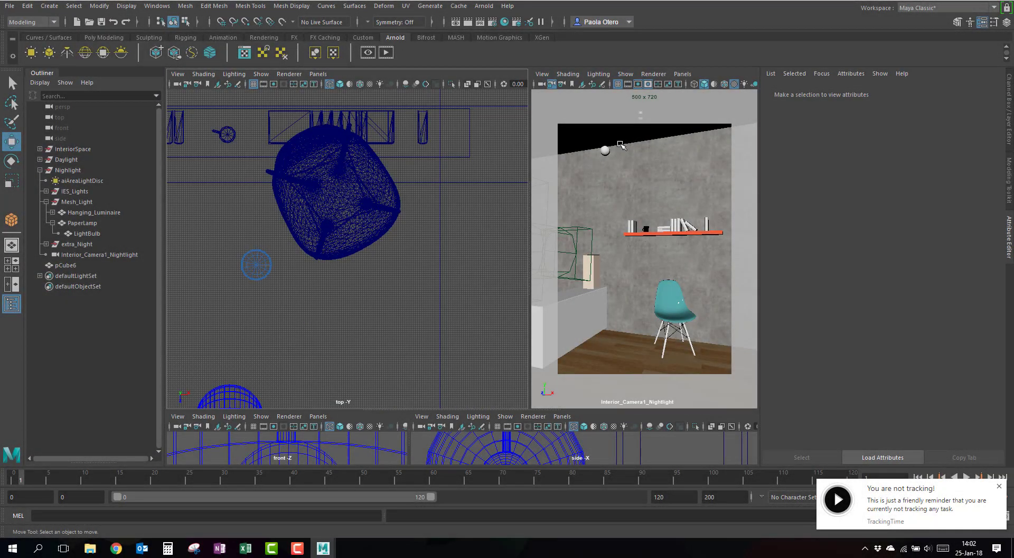
{"action": "middle_click_drag", "start_coordinate": [284, 366], "coordinate": [317, 251], "text": "alt"}
{"action": "left_click", "coordinate": [271, 343]}
{"action": "key", "text": "f"}
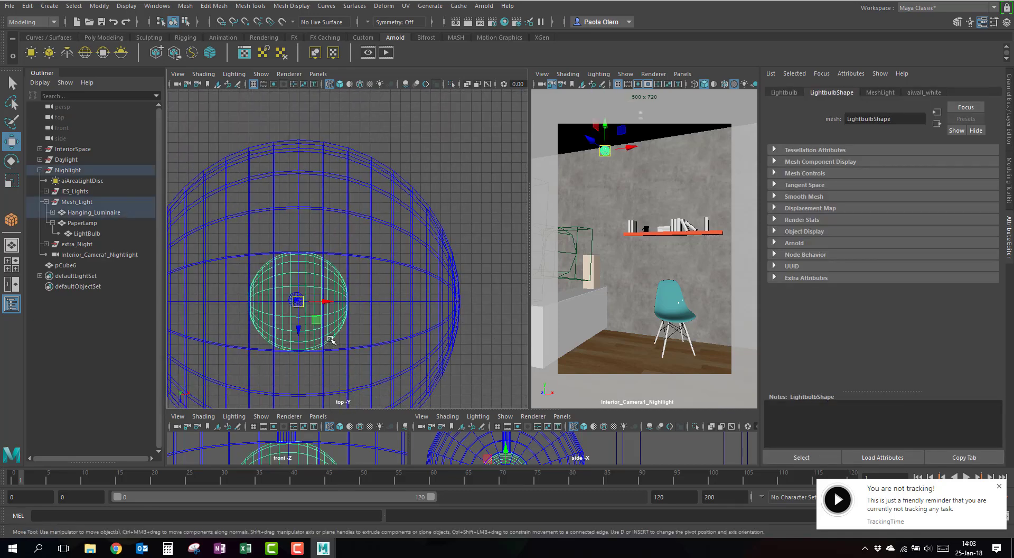
{"action": "left_click", "coordinate": [50, 53]}
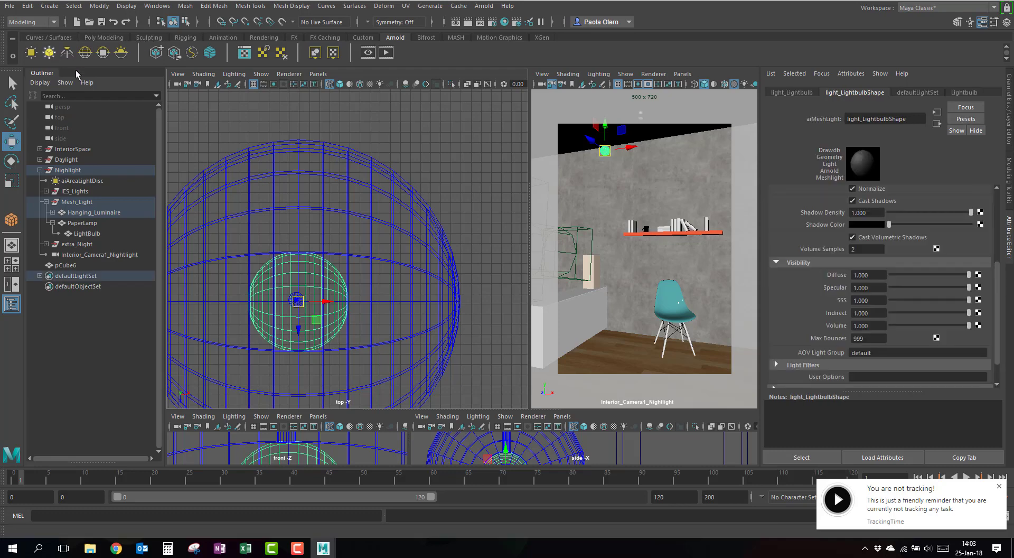
- Reopen the Arnold render view and set the hanging bulb light's Exposure to 17
{"action": "left_click", "coordinate": [386, 53]}
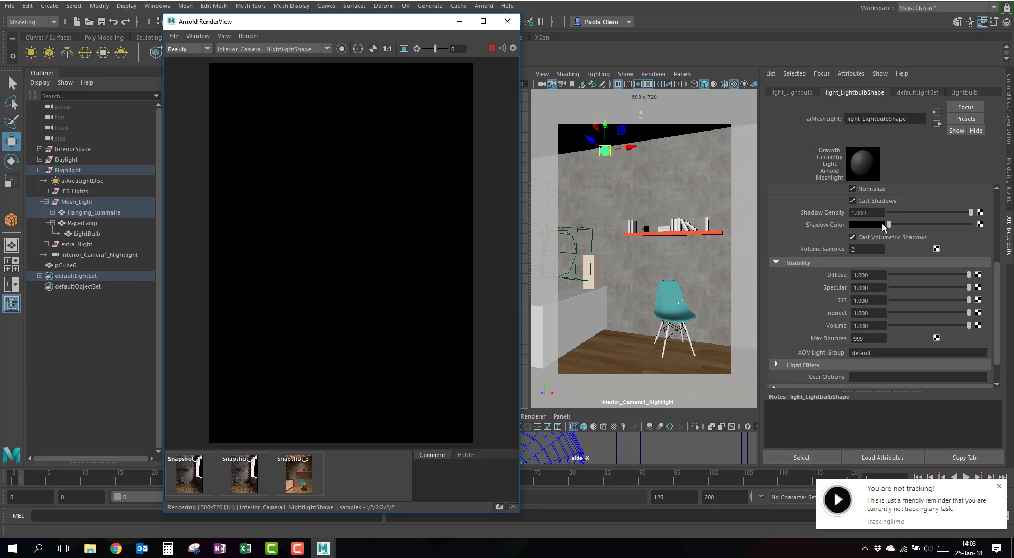
{"action": "scroll", "coordinate": [881, 219], "scroll_direction": "up", "scroll_amount": 5}
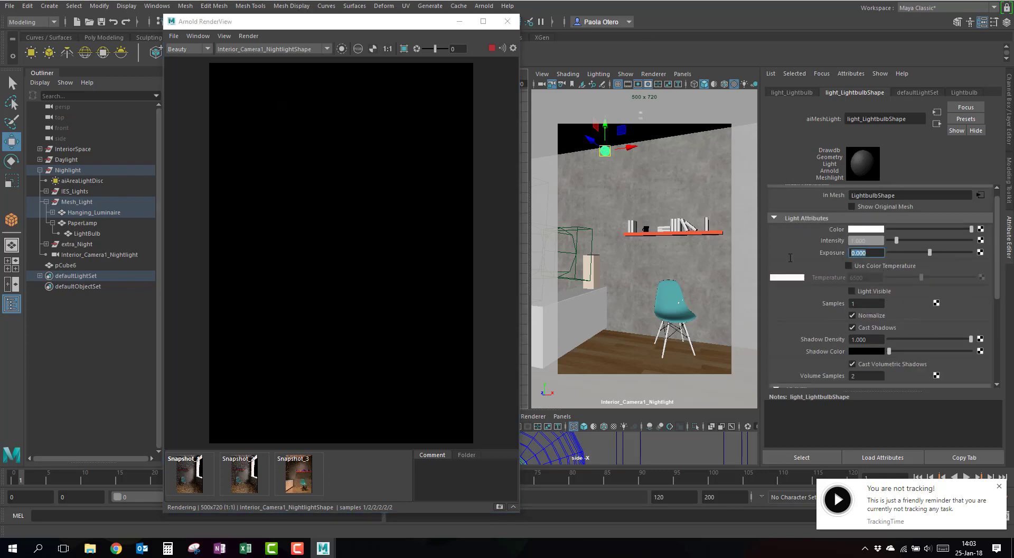
{"action": "key", "text": "Return"}
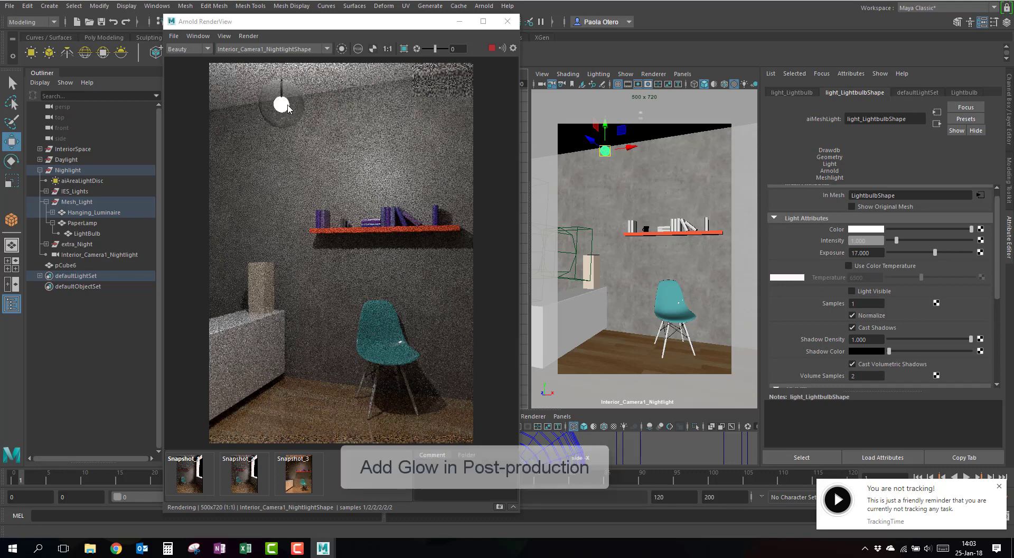
- Set the hanging bulb light's Indirect visibility to 3
{"action": "scroll", "coordinate": [870, 282], "scroll_direction": "down", "scroll_amount": 5}
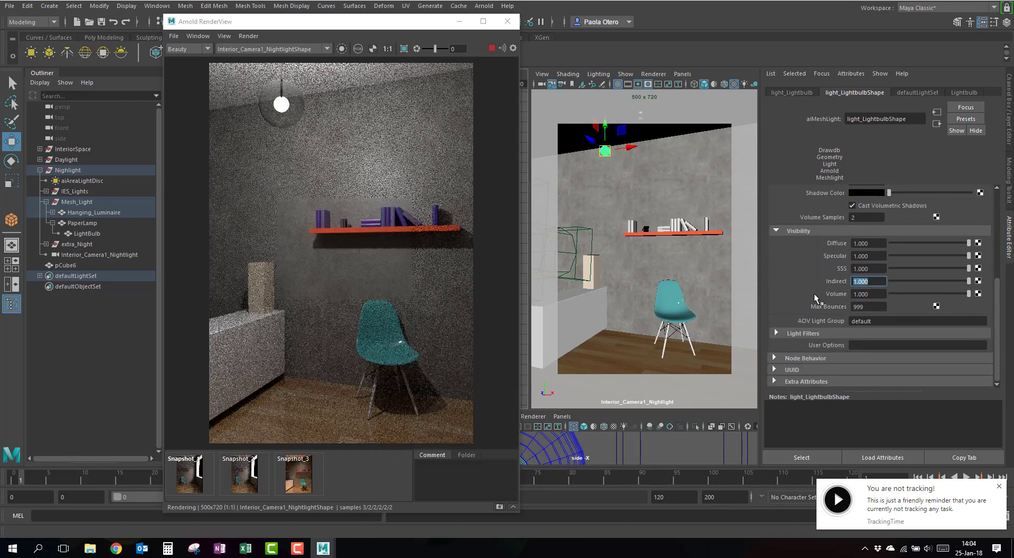
{"action": "type", "text": "3"}
{"action": "key", "text": "Return"}
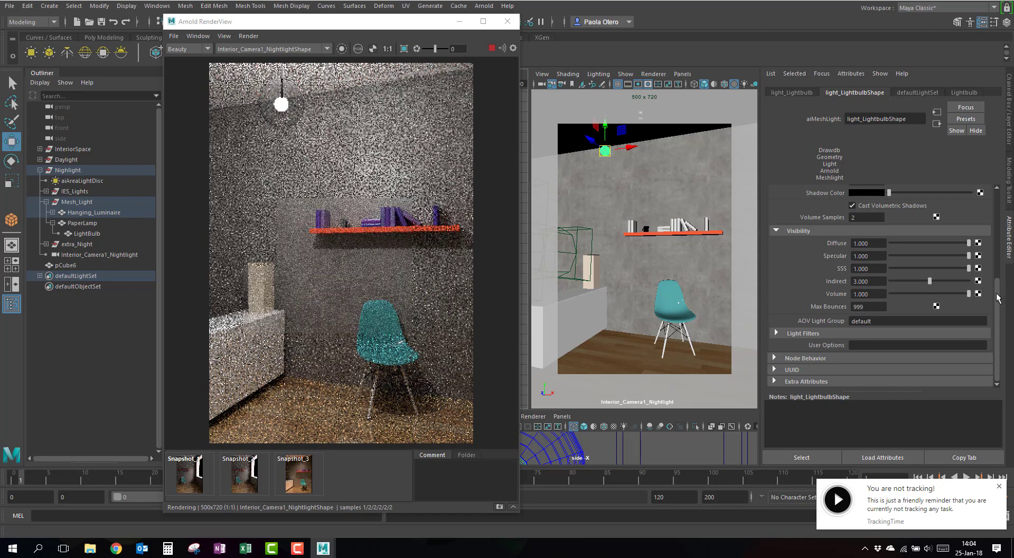
- Enable Use Color Temperature on the hanging bulb's light, try 5000 and settle on 4500
{"action": "left_click_drag", "start_coordinate": [997, 298], "coordinate": [997, 225]}
{"action": "left_click", "coordinate": [849, 247]}
{"action": "left_click_drag", "start_coordinate": [866, 259], "coordinate": [756, 265]}
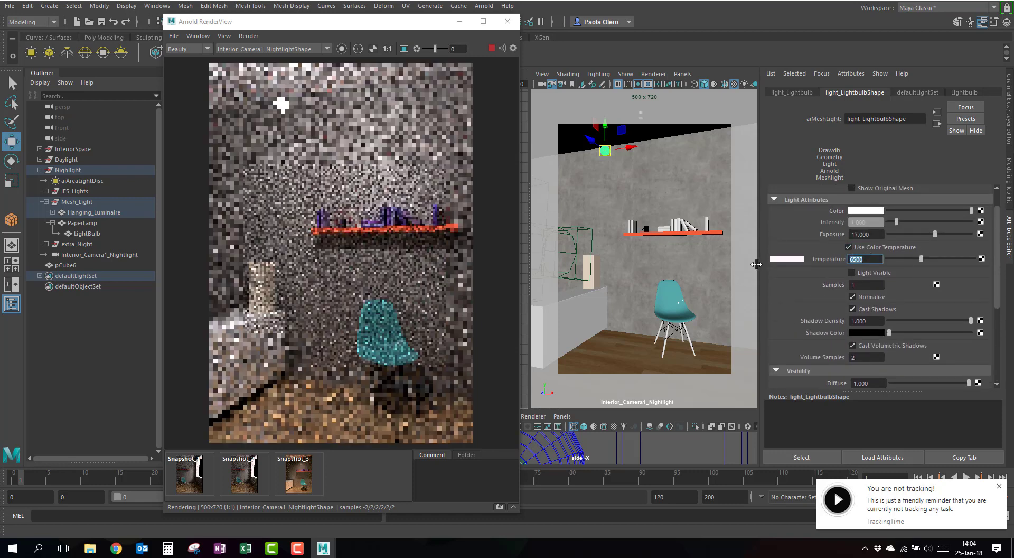
{"action": "type", "text": "5000"}
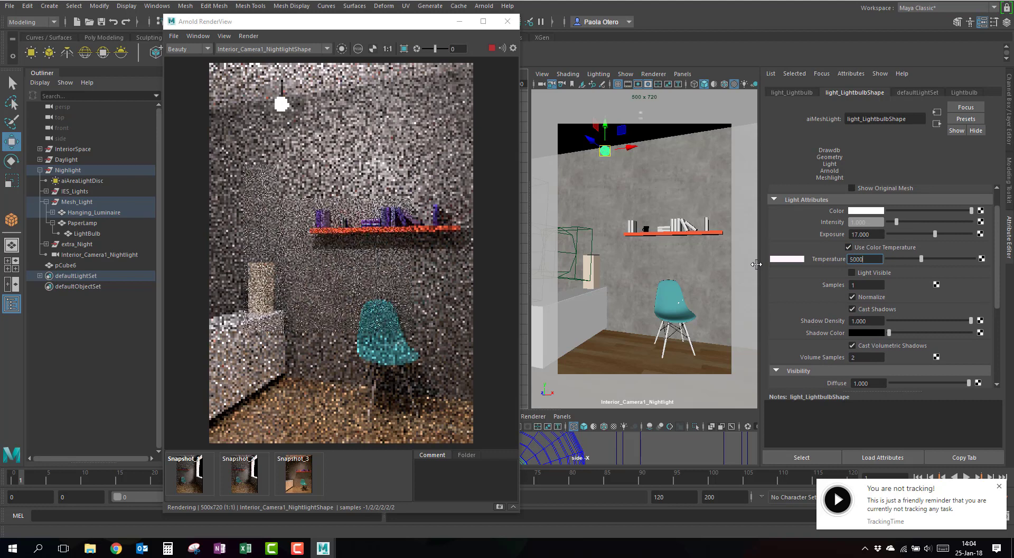
{"action": "key", "text": "Return"}
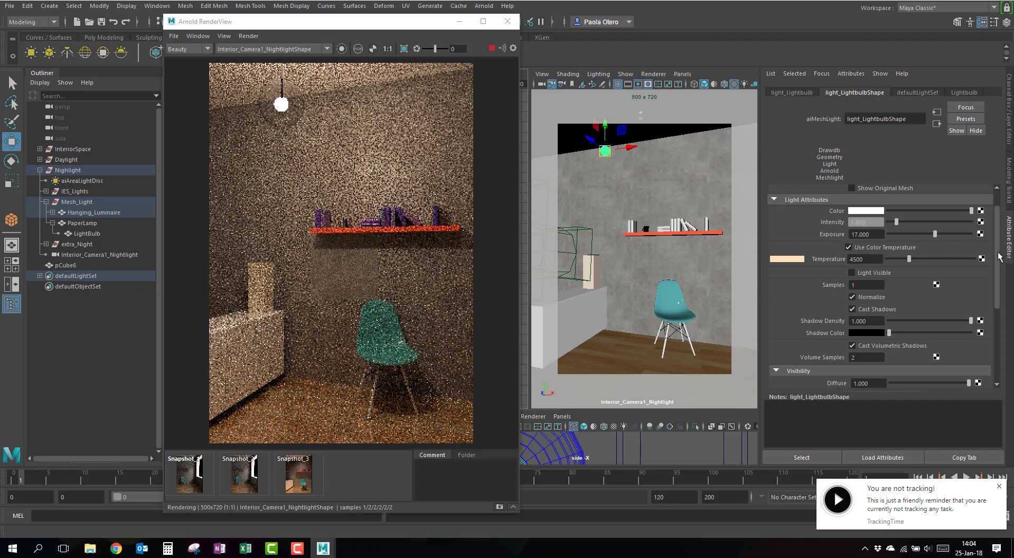
- Set the hanging bulb light's Indirect visibility to 5
{"action": "scroll", "coordinate": [894, 320], "scroll_direction": "down", "scroll_amount": 5}
{"action": "left_click_drag", "start_coordinate": [874, 296], "coordinate": [763, 286]}
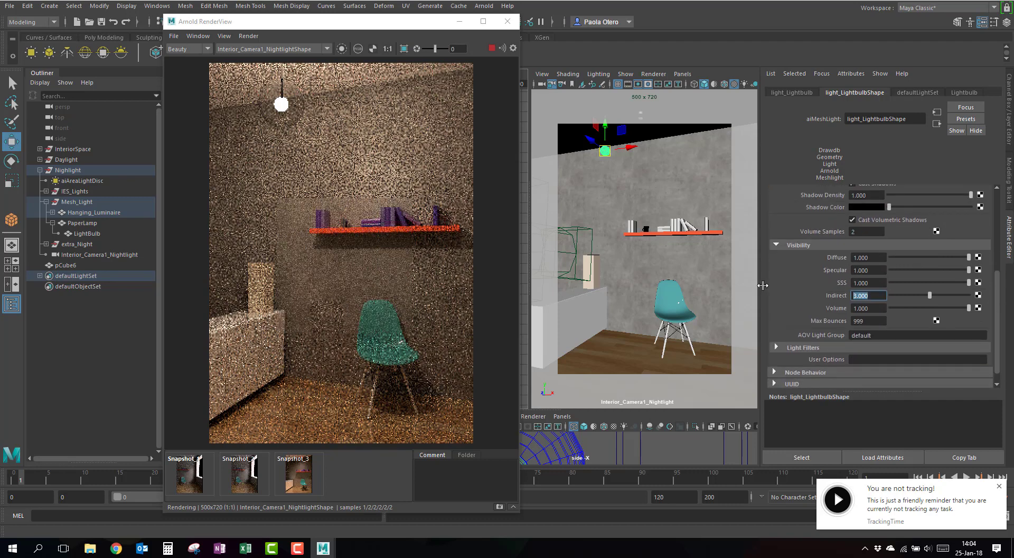
{"action": "type", "text": "5"}
{"action": "key", "text": "Return"}
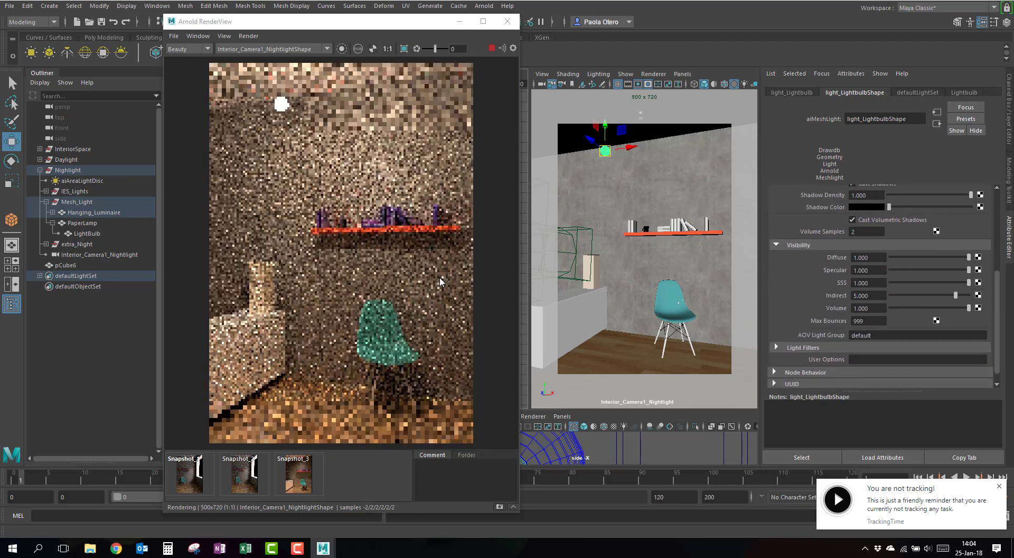